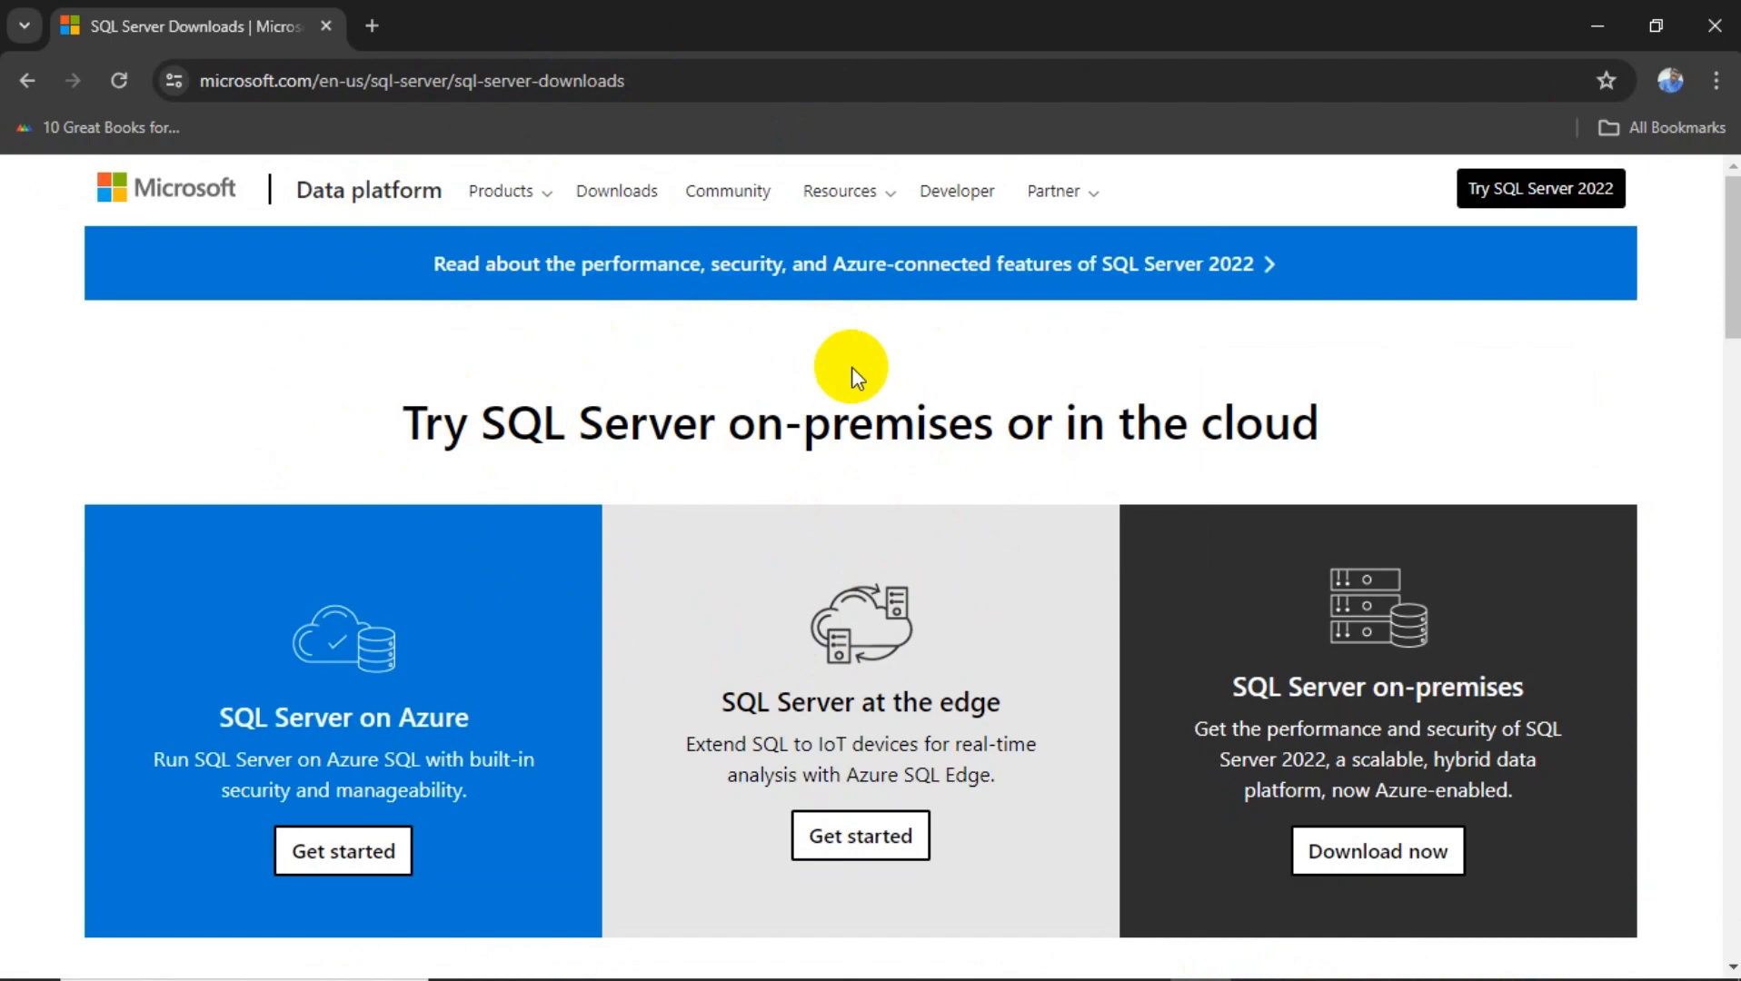
Step: Scroll down to the free SQL Server 2022 Developer and Express editions section
{"action": "scroll", "coordinate": [853, 370], "scroll_direction": "down", "scroll_amount": 9}
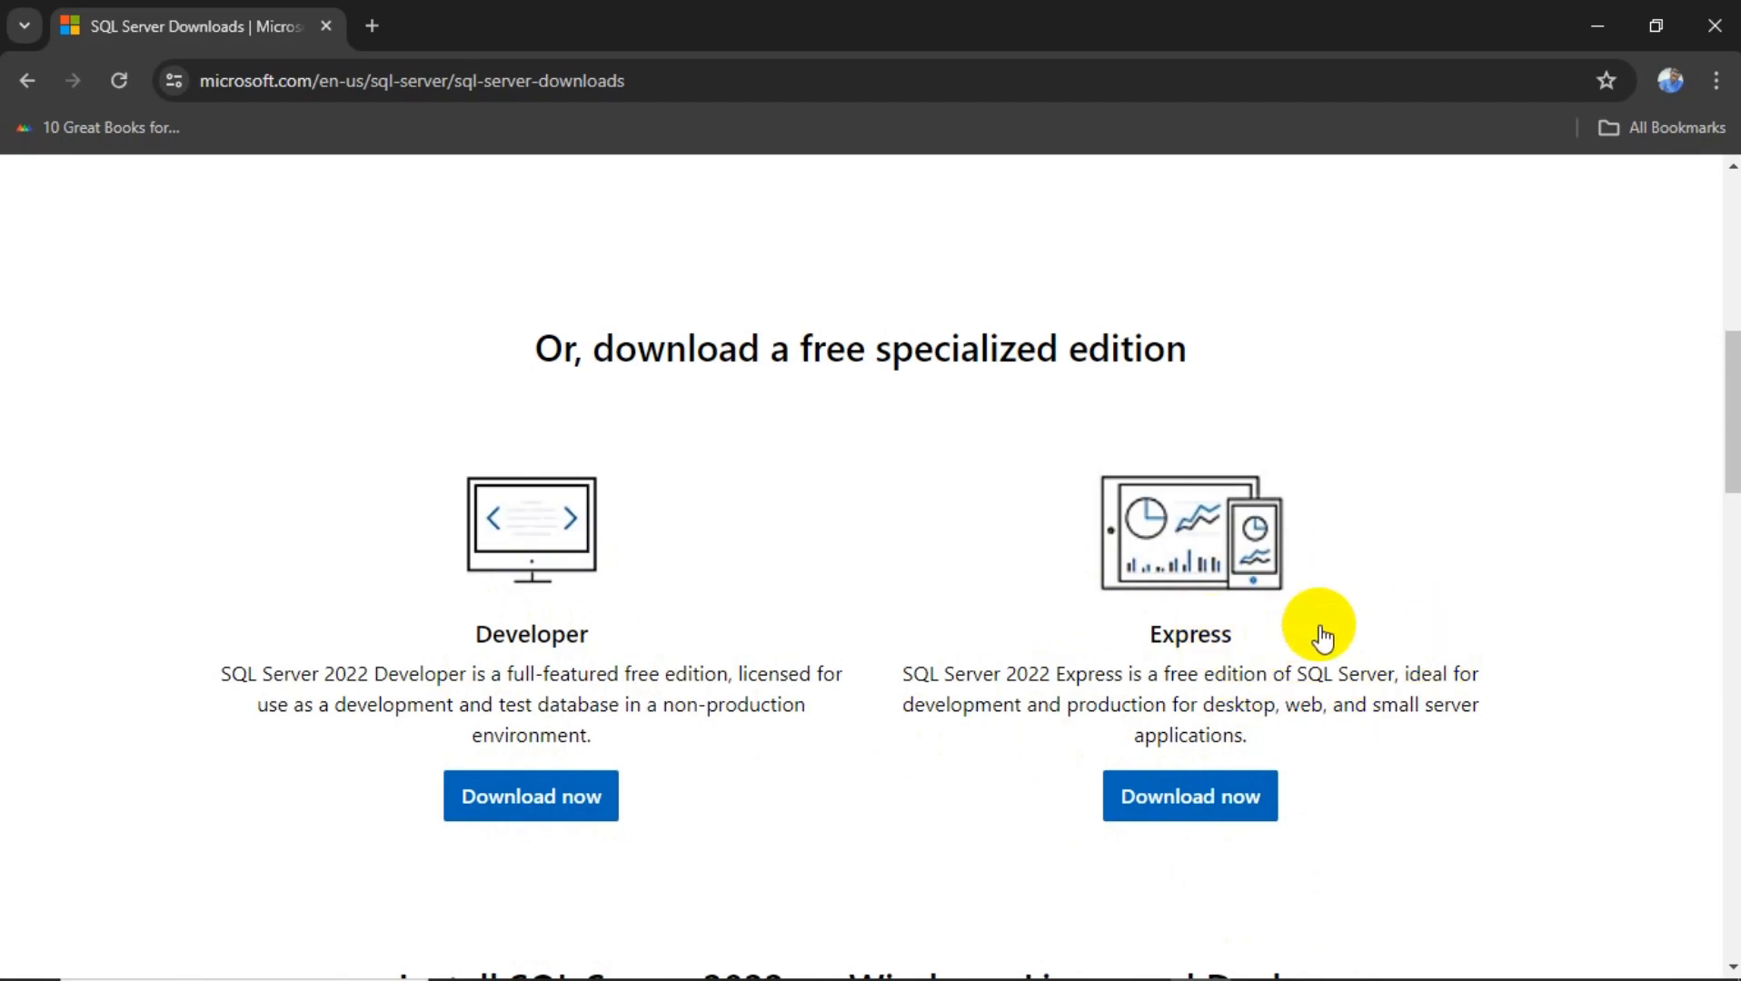
Step: Download the Express installer SQL2022-SSEI-Expr.exe and run it from Chrome's downloads list
{"action": "left_click", "coordinate": [1205, 797]}
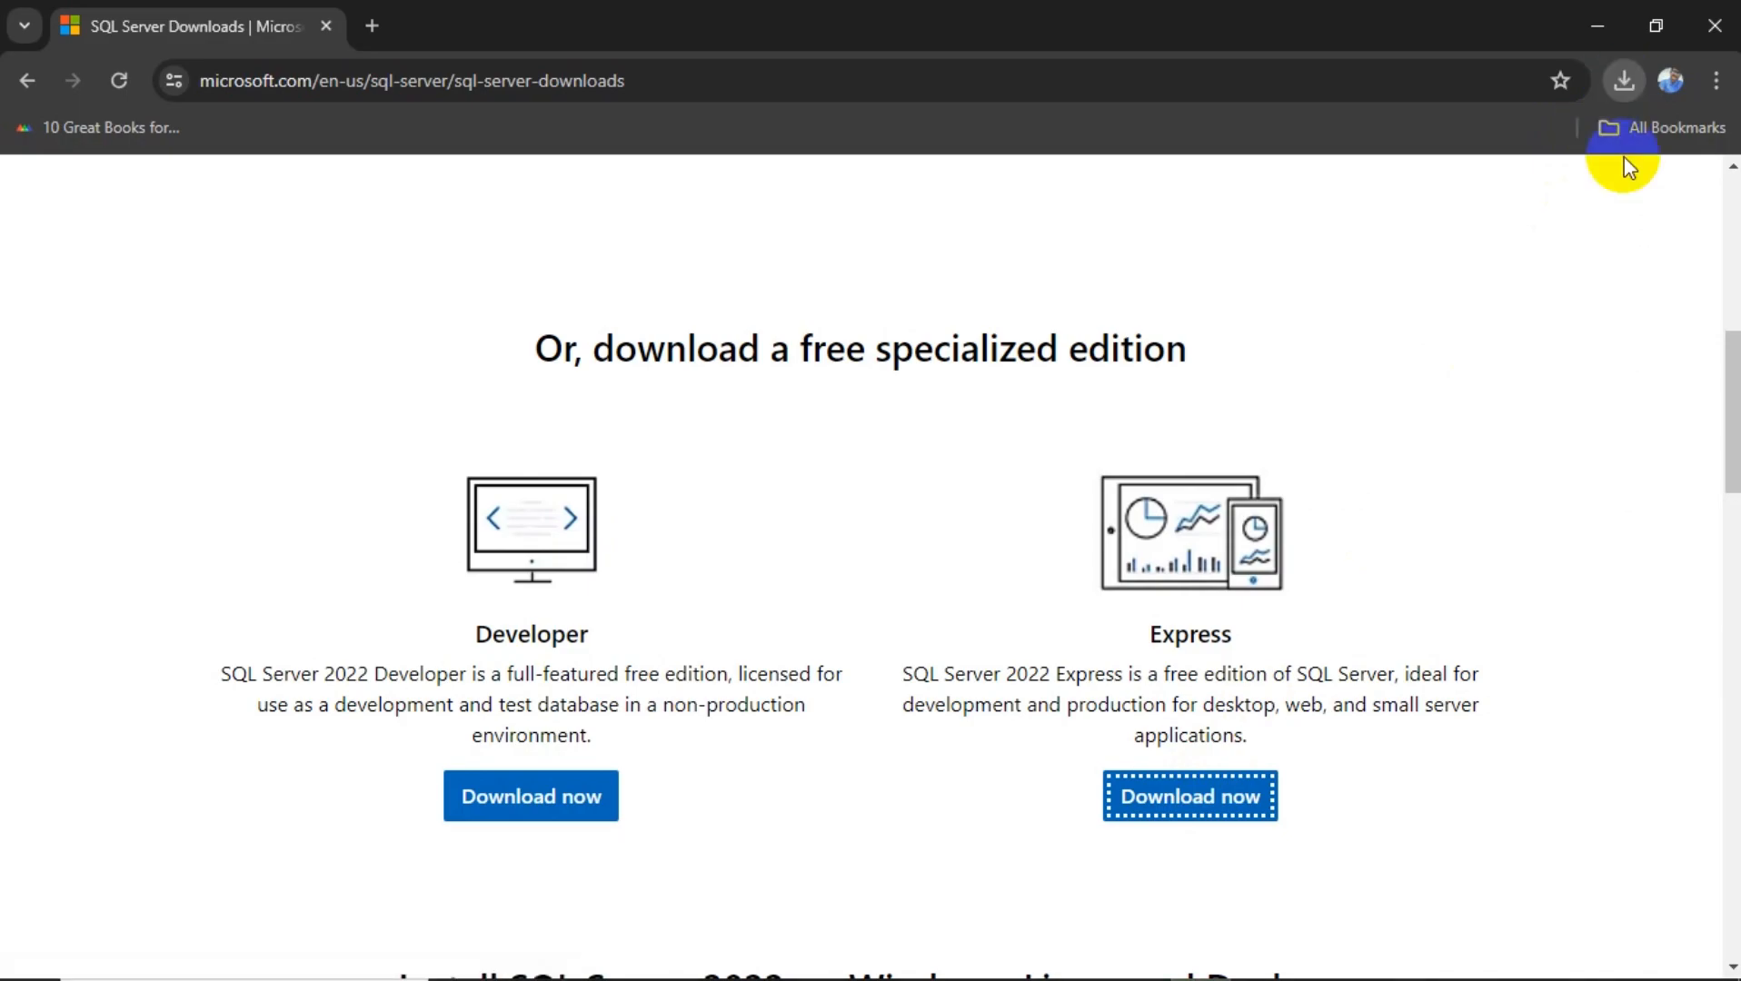
{"action": "left_click", "coordinate": [1622, 85]}
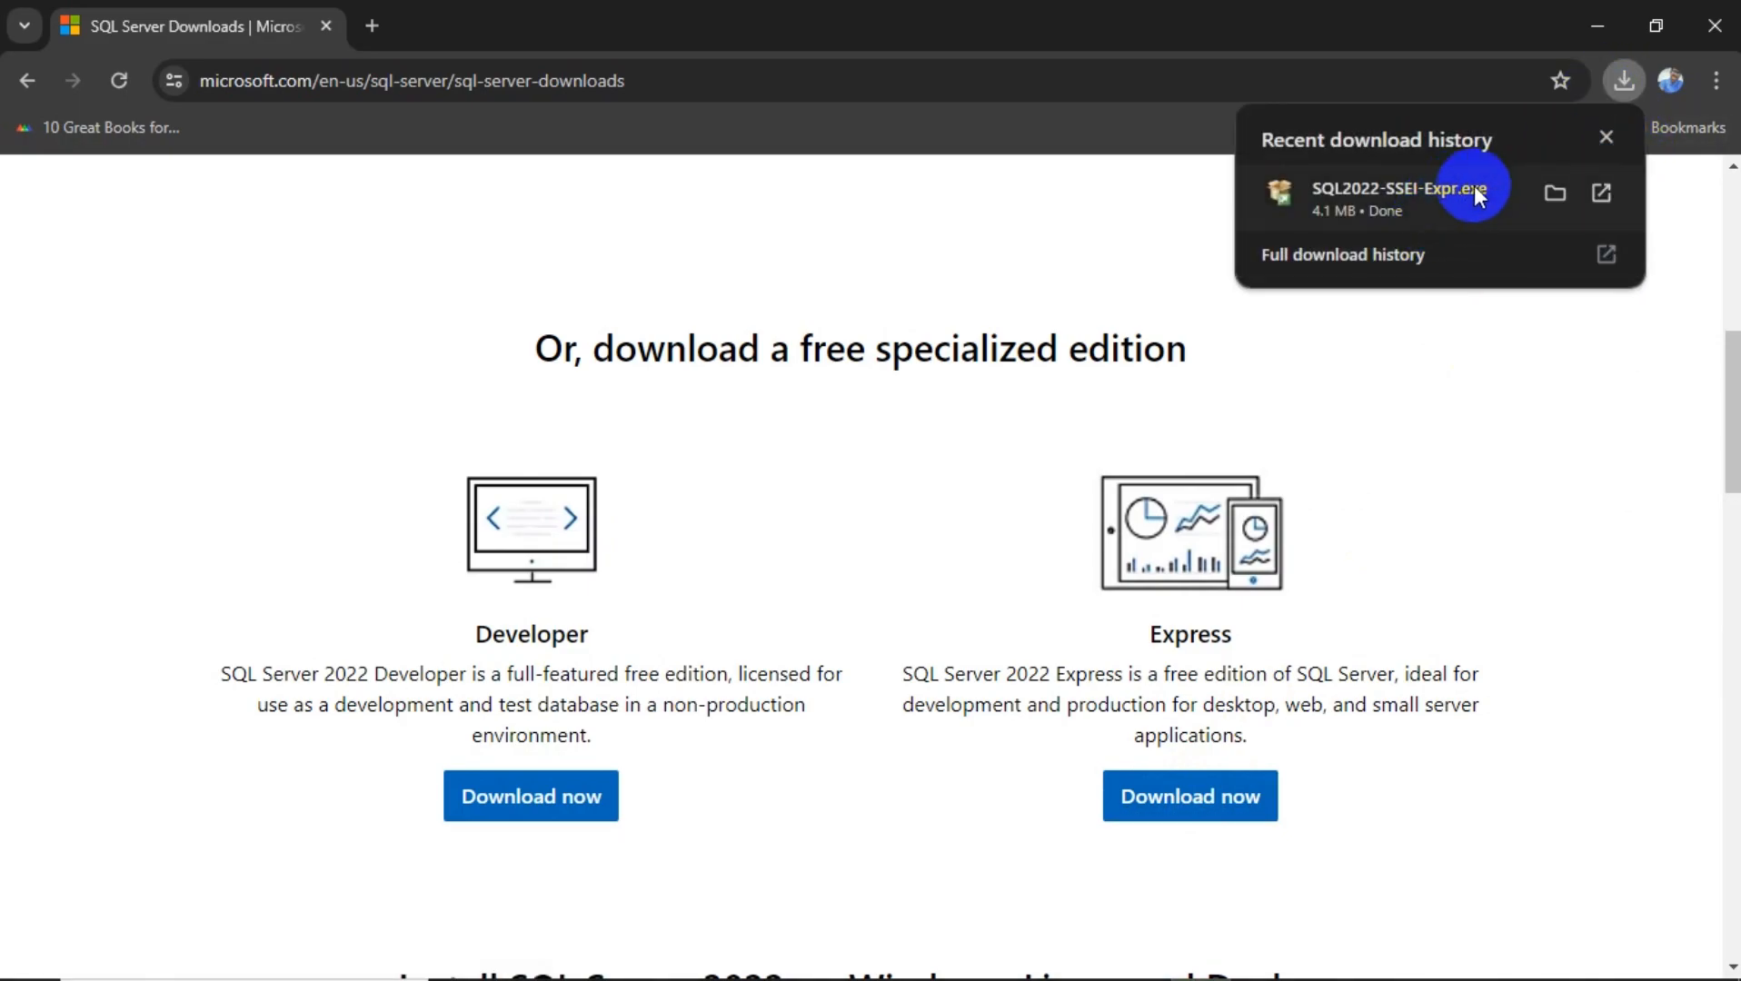
{"action": "left_click", "coordinate": [1417, 216]}
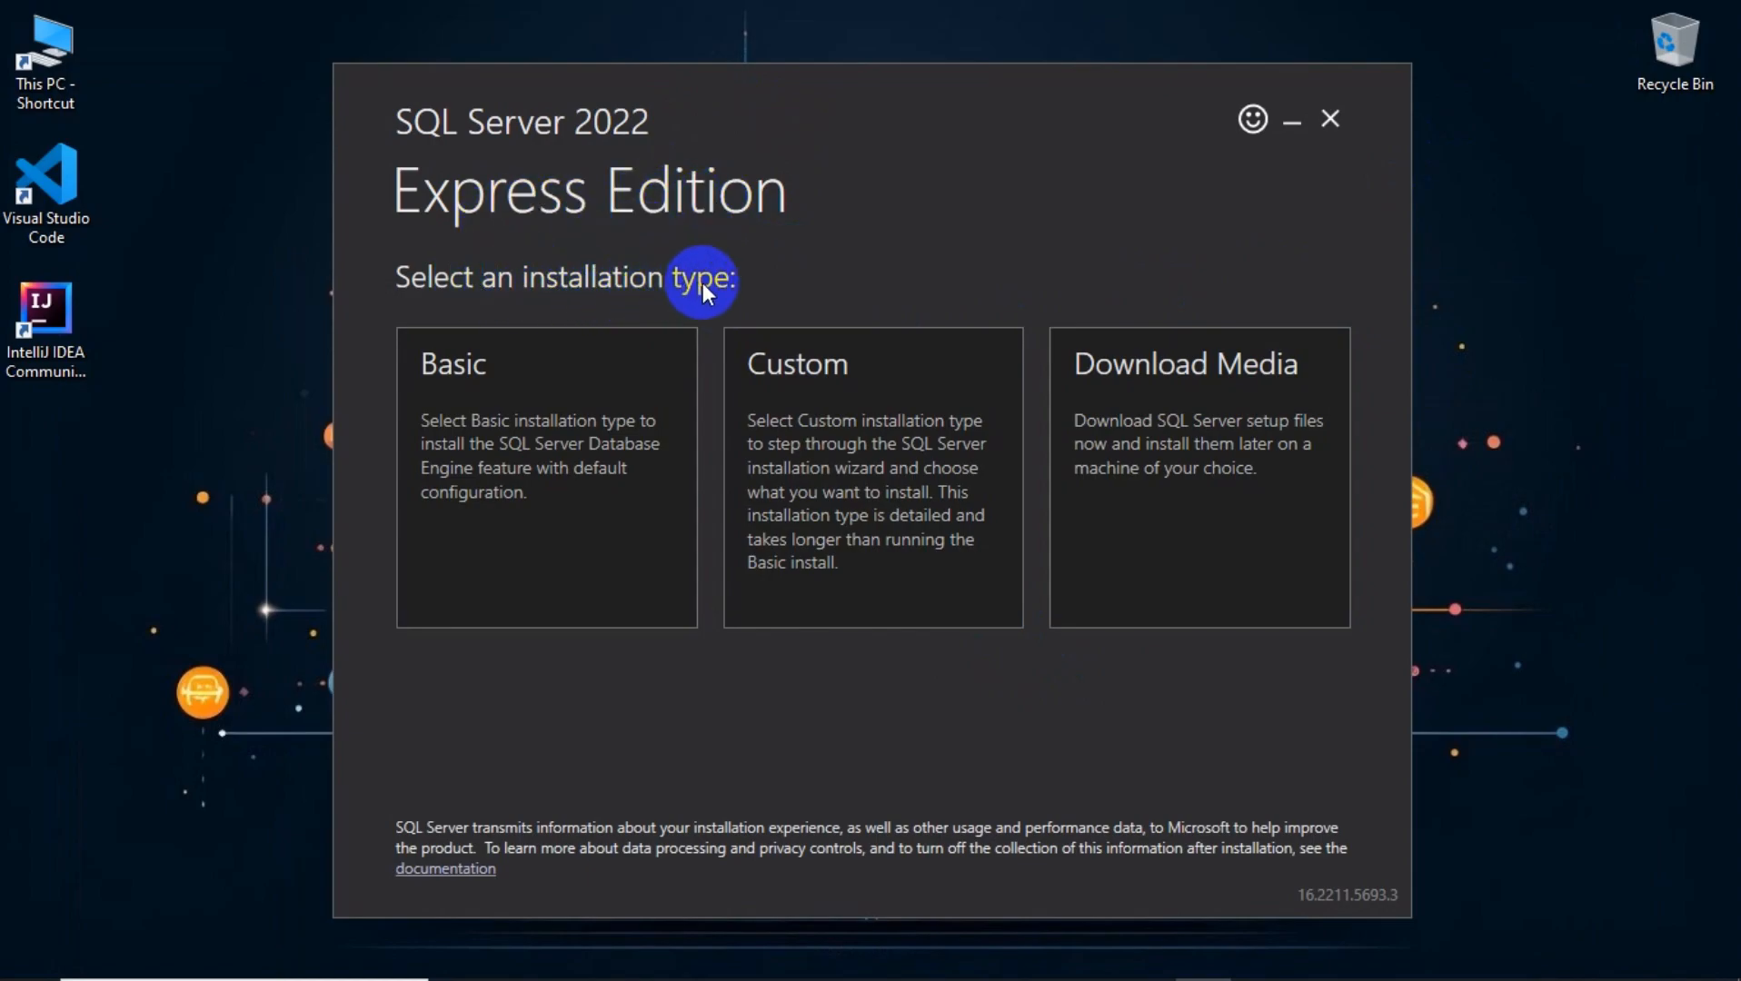
Step: Pick the Basic installation type and accept the SQL Server license terms
{"action": "left_click", "coordinate": [668, 386]}
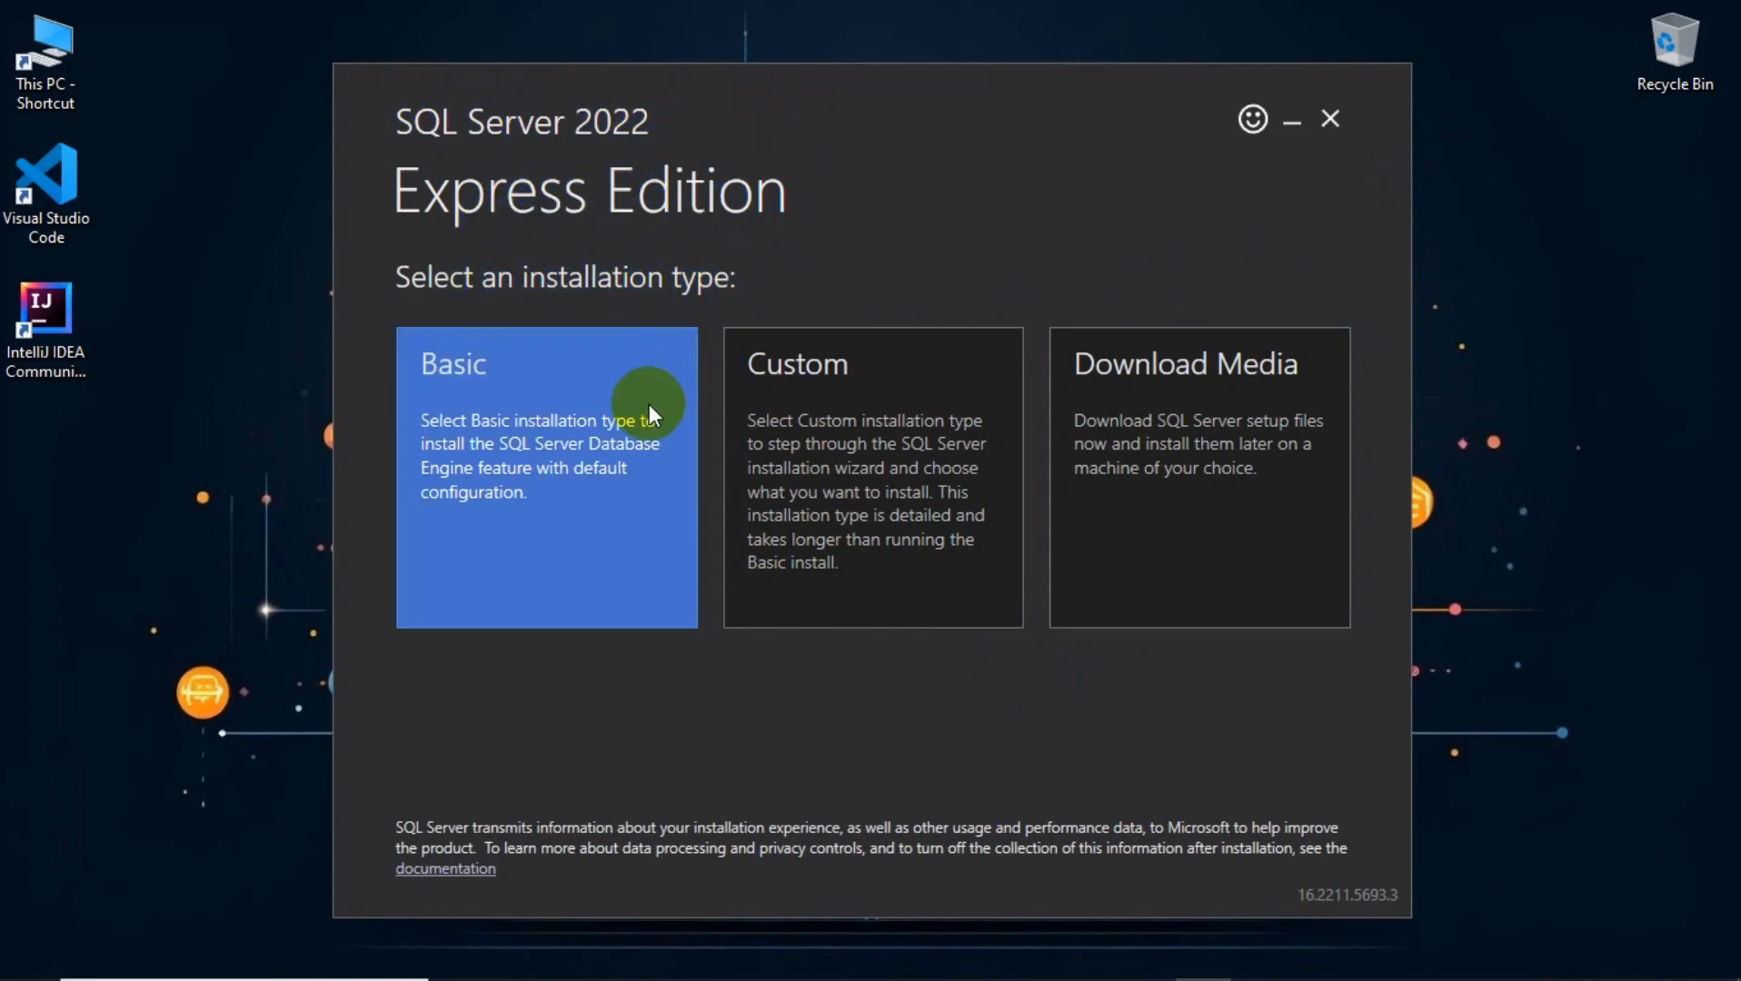
{"action": "left_click", "coordinate": [606, 456]}
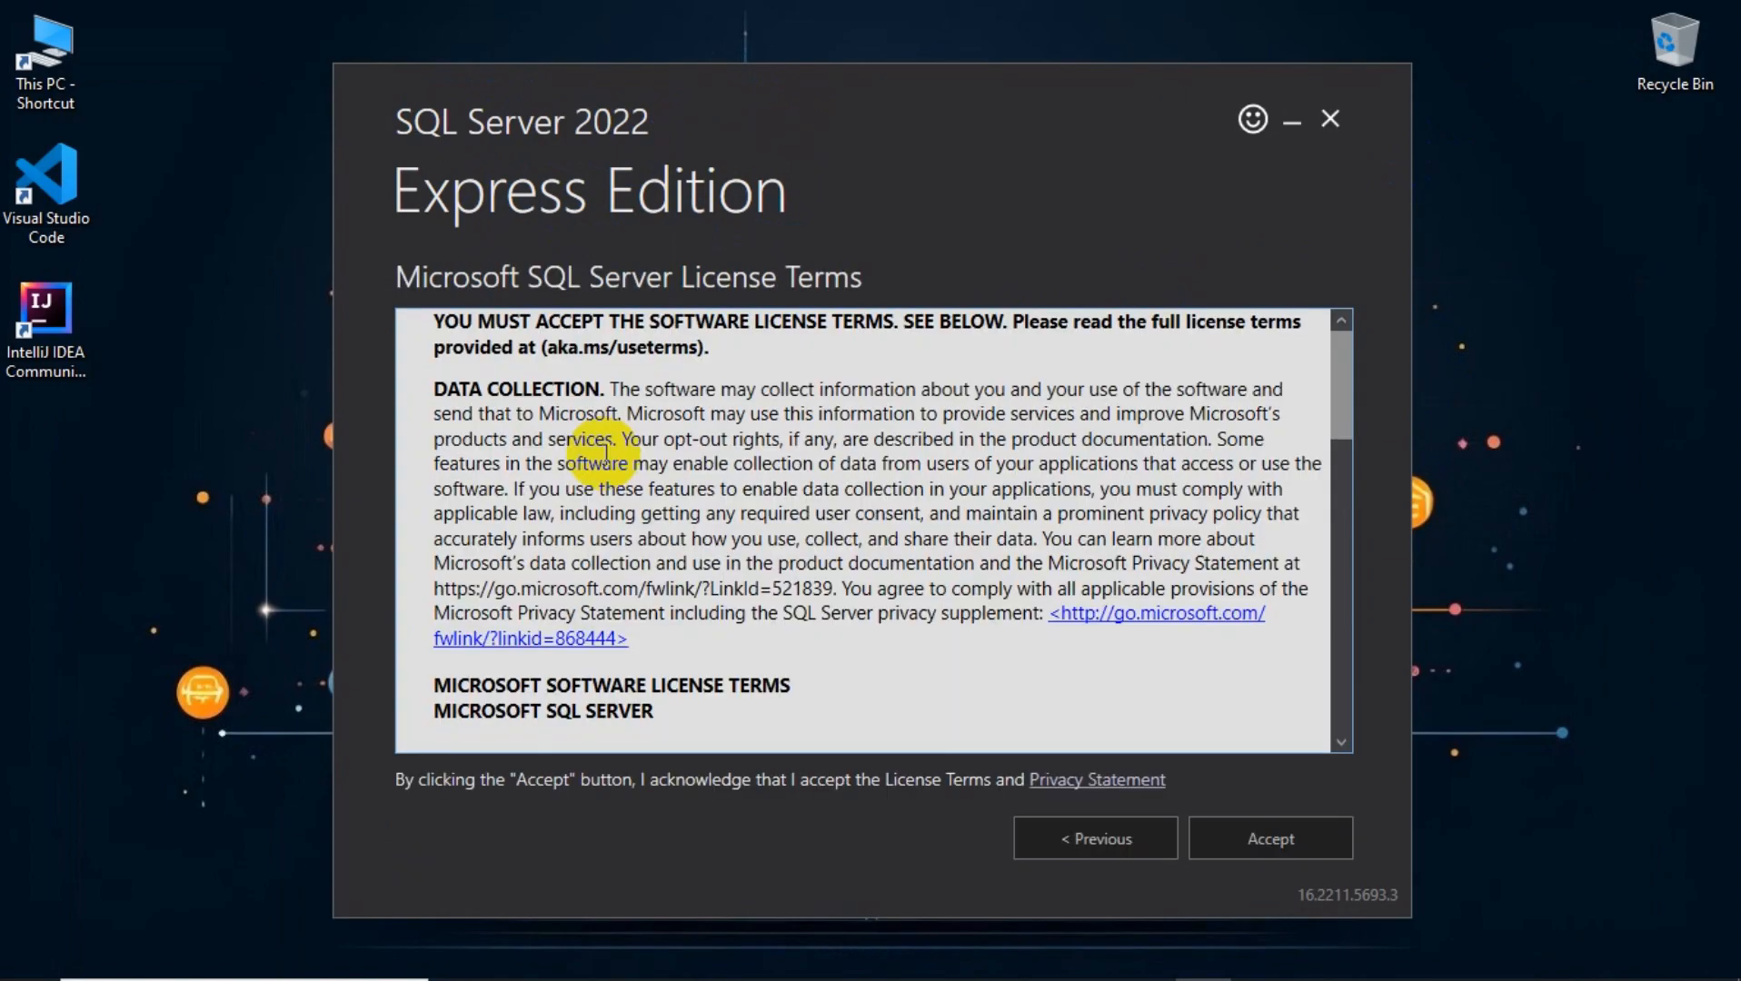
{"action": "left_click", "coordinate": [1226, 845]}
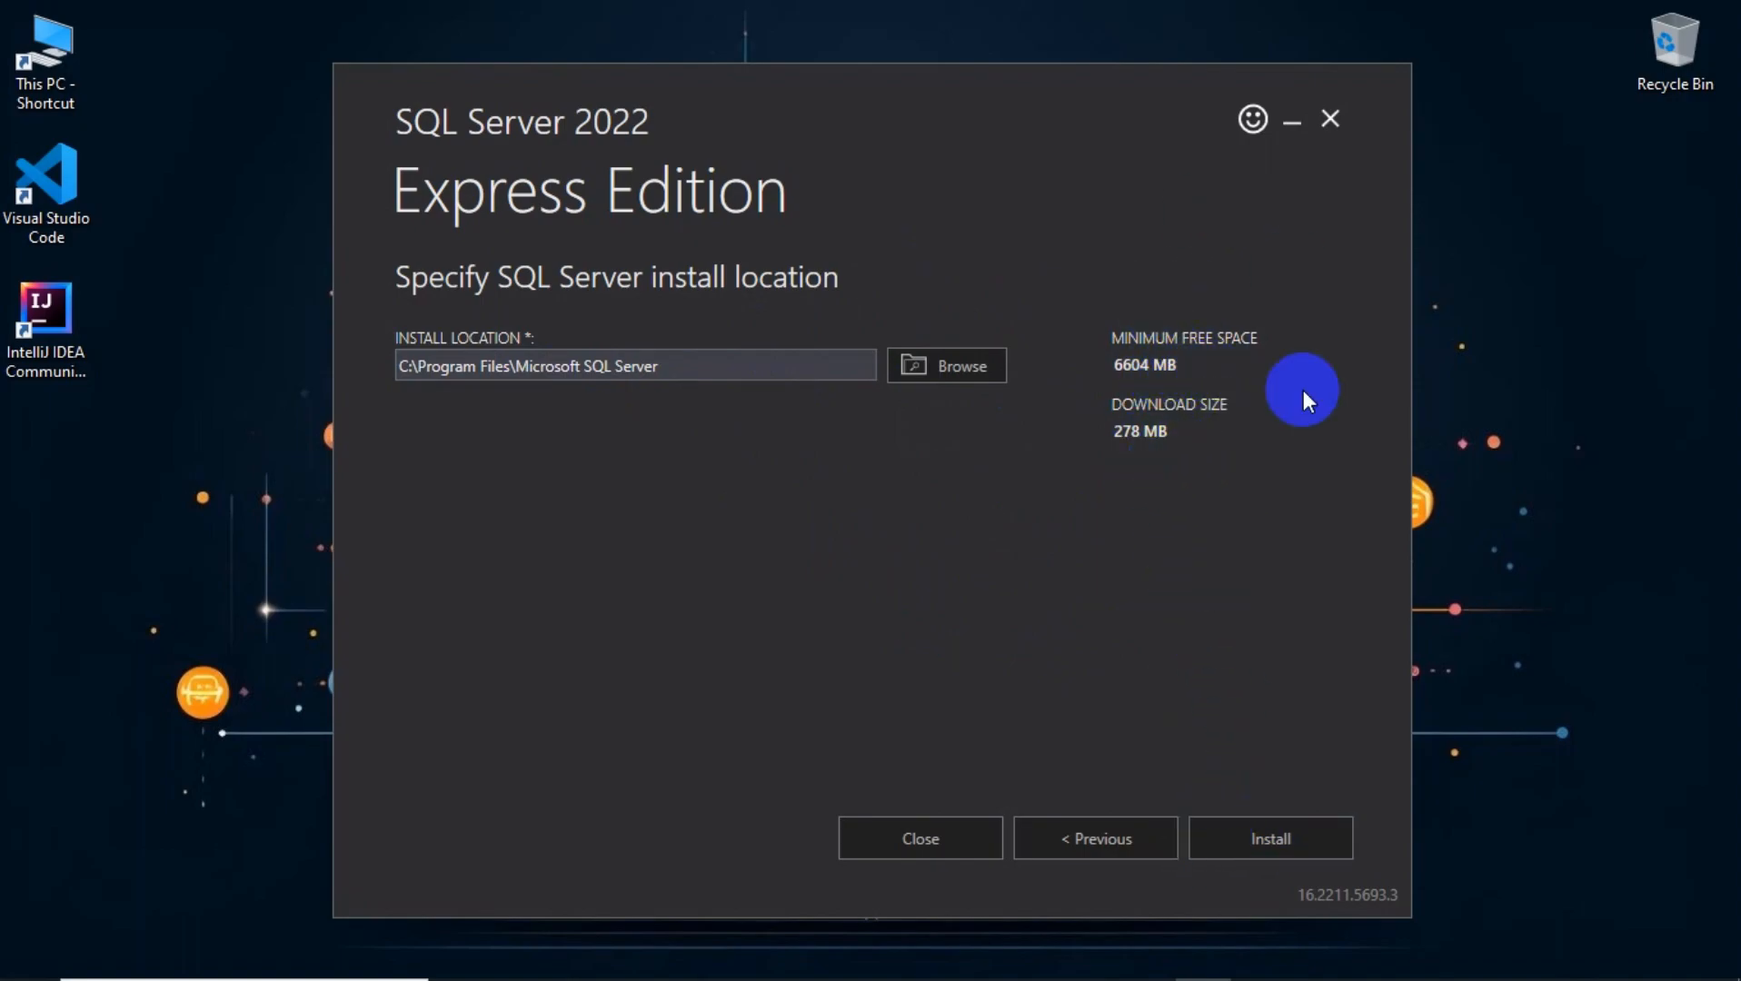
Step: Install the SQLEXPRESS instance to the default C:\Program Files\Microsoft SQL Server location
{"action": "left_click", "coordinate": [1275, 836]}
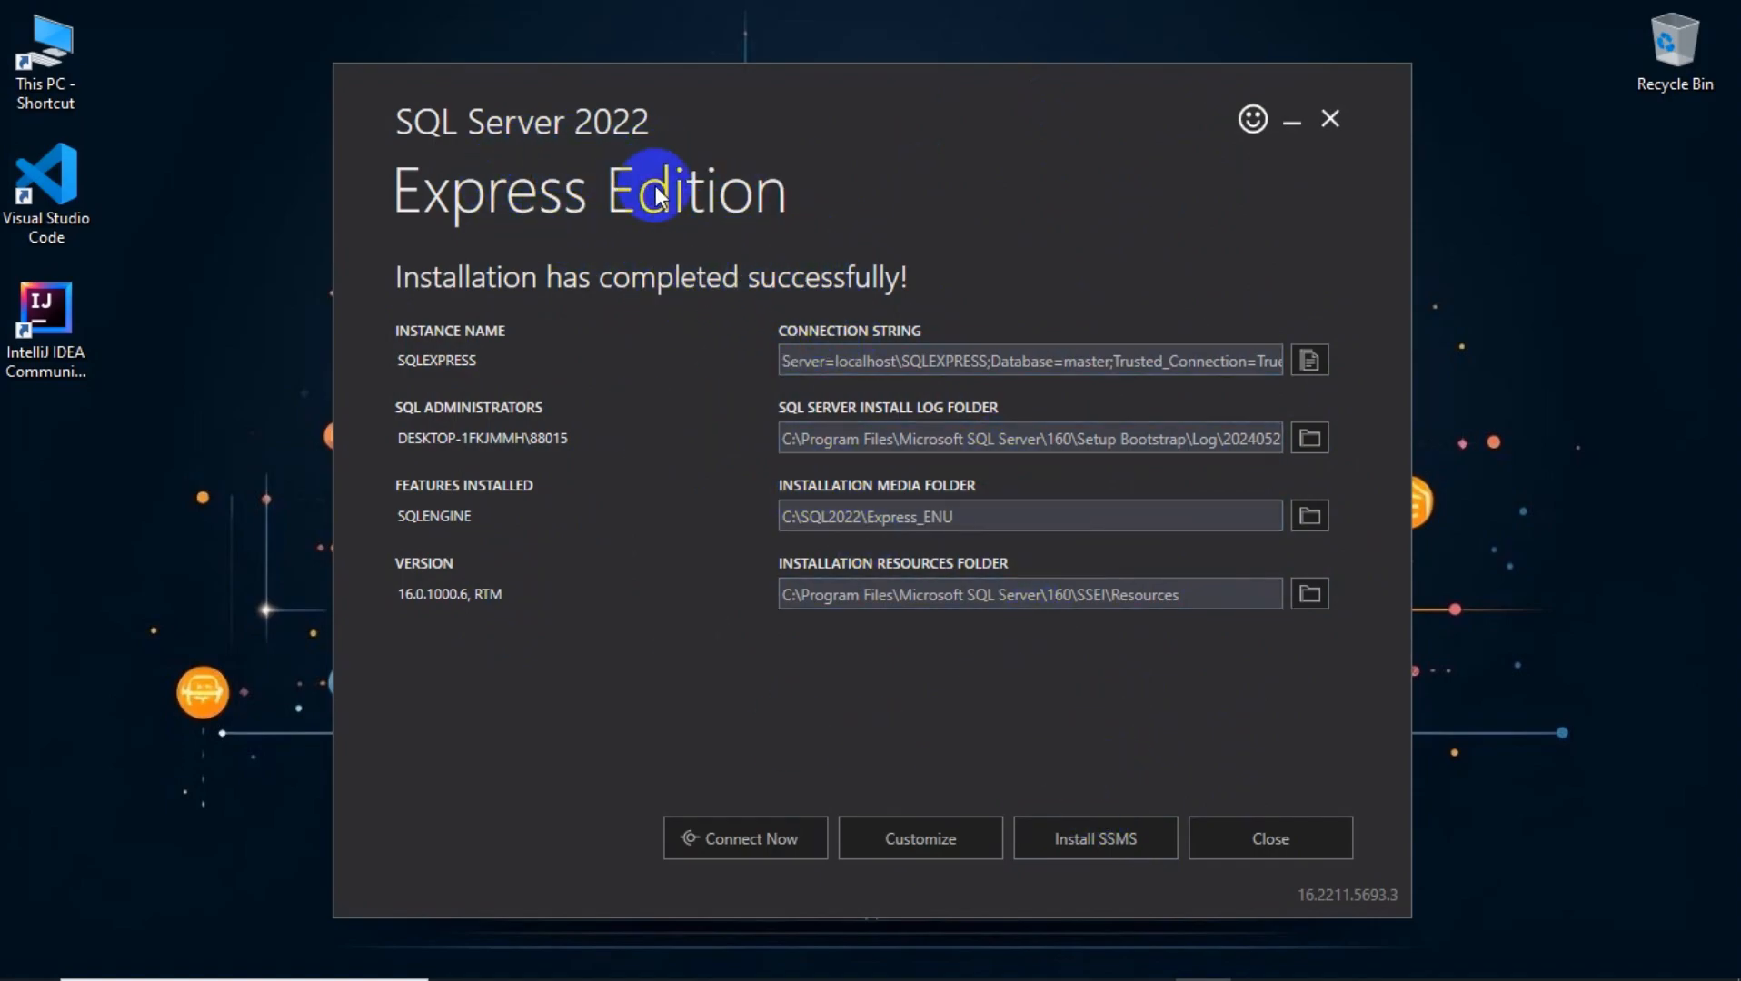
Step: Go to the SSMS download page and download SQL Server Management Studio 20.1
{"action": "left_click", "coordinate": [1090, 834]}
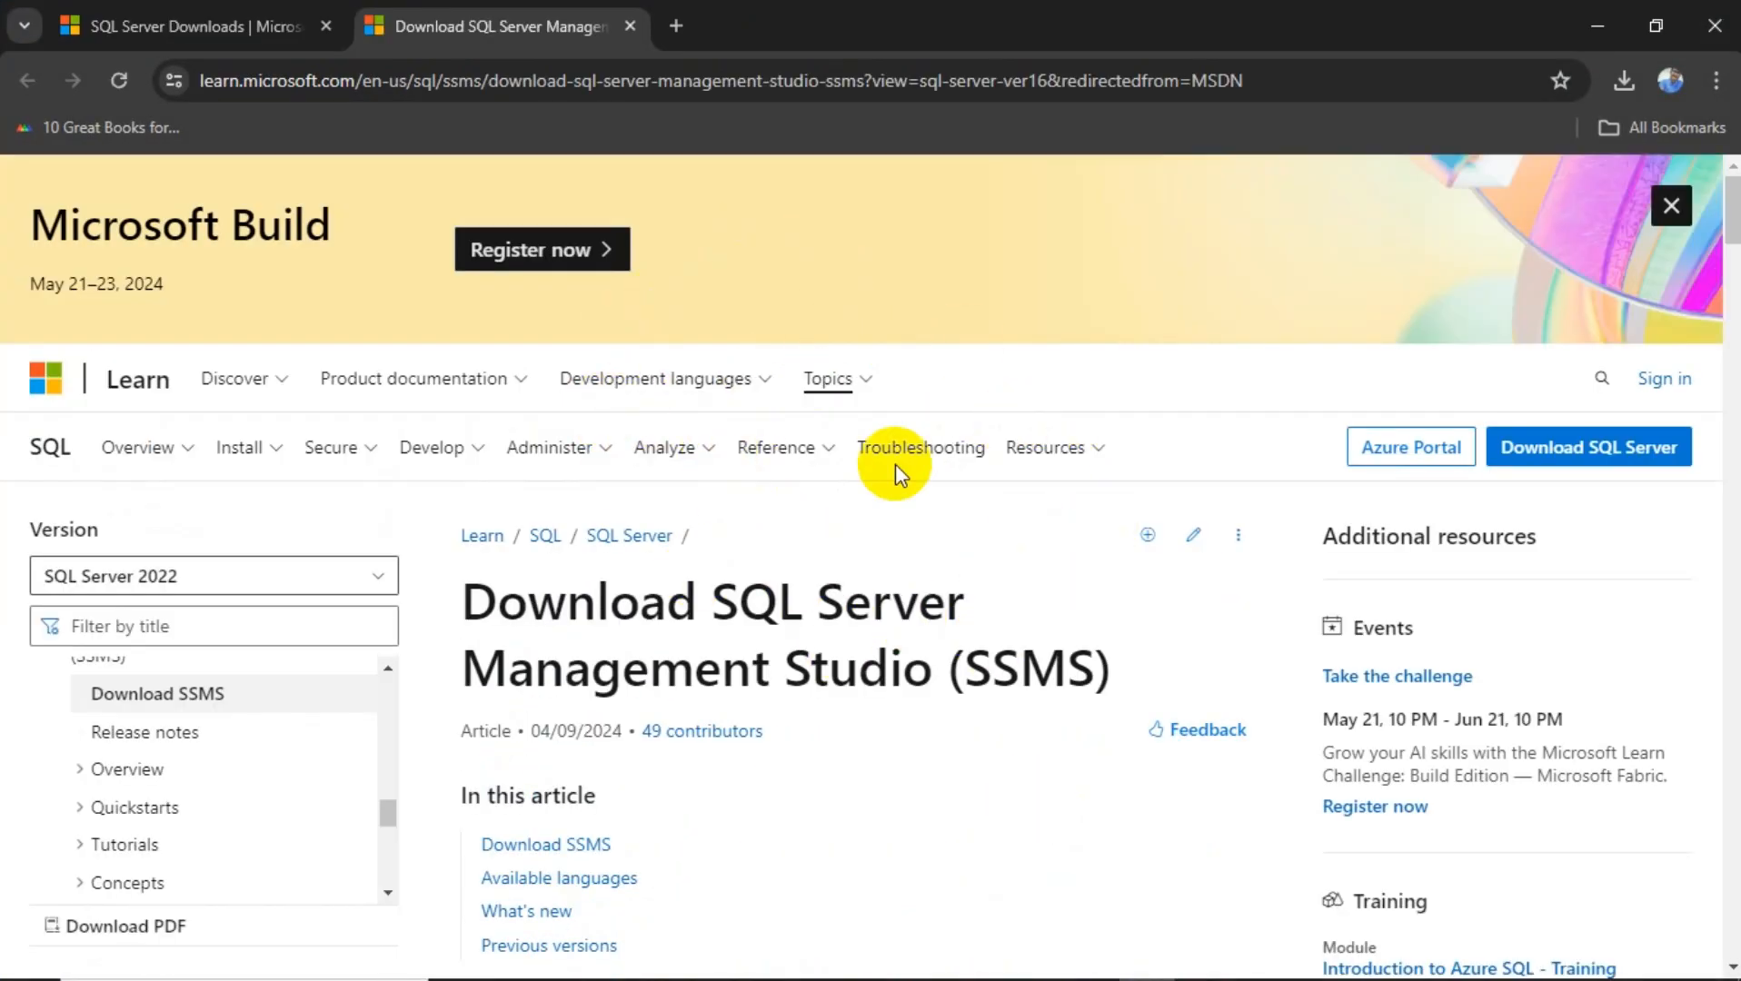
{"action": "scroll", "coordinate": [971, 727], "scroll_direction": "down", "scroll_amount": 2}
{"action": "scroll", "coordinate": [980, 732], "scroll_direction": "down", "scroll_amount": 6}
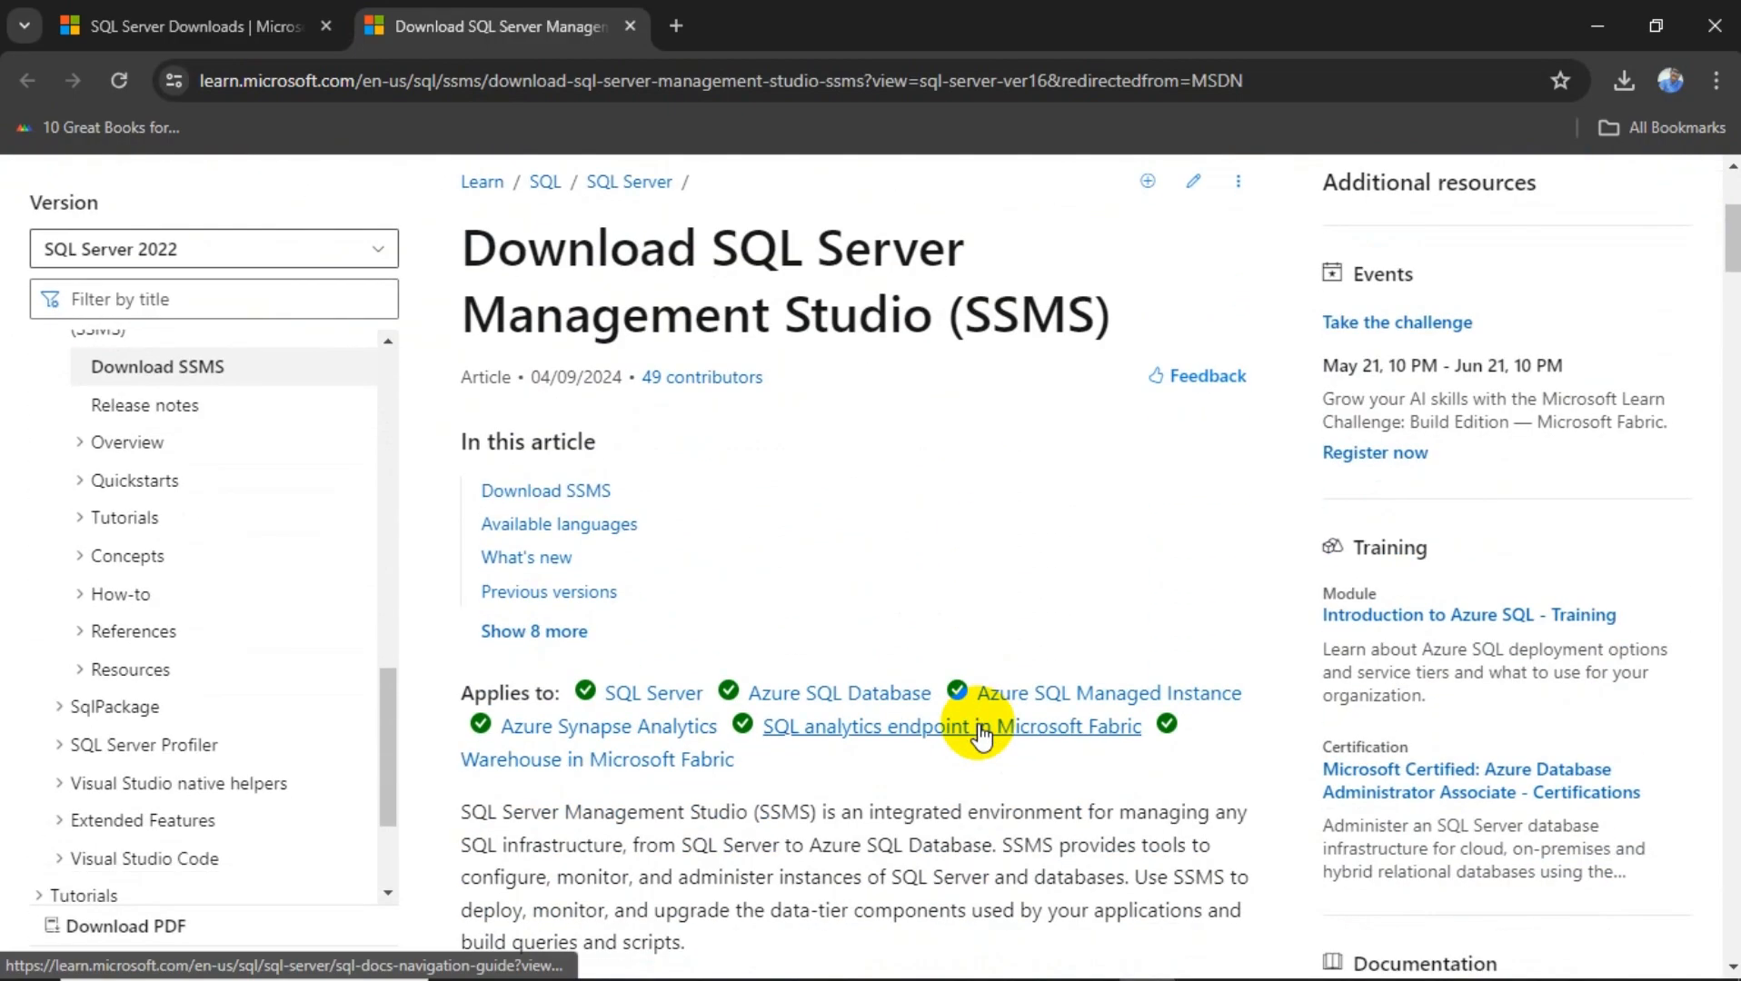
{"action": "scroll", "coordinate": [980, 732], "scroll_direction": "down", "scroll_amount": 2}
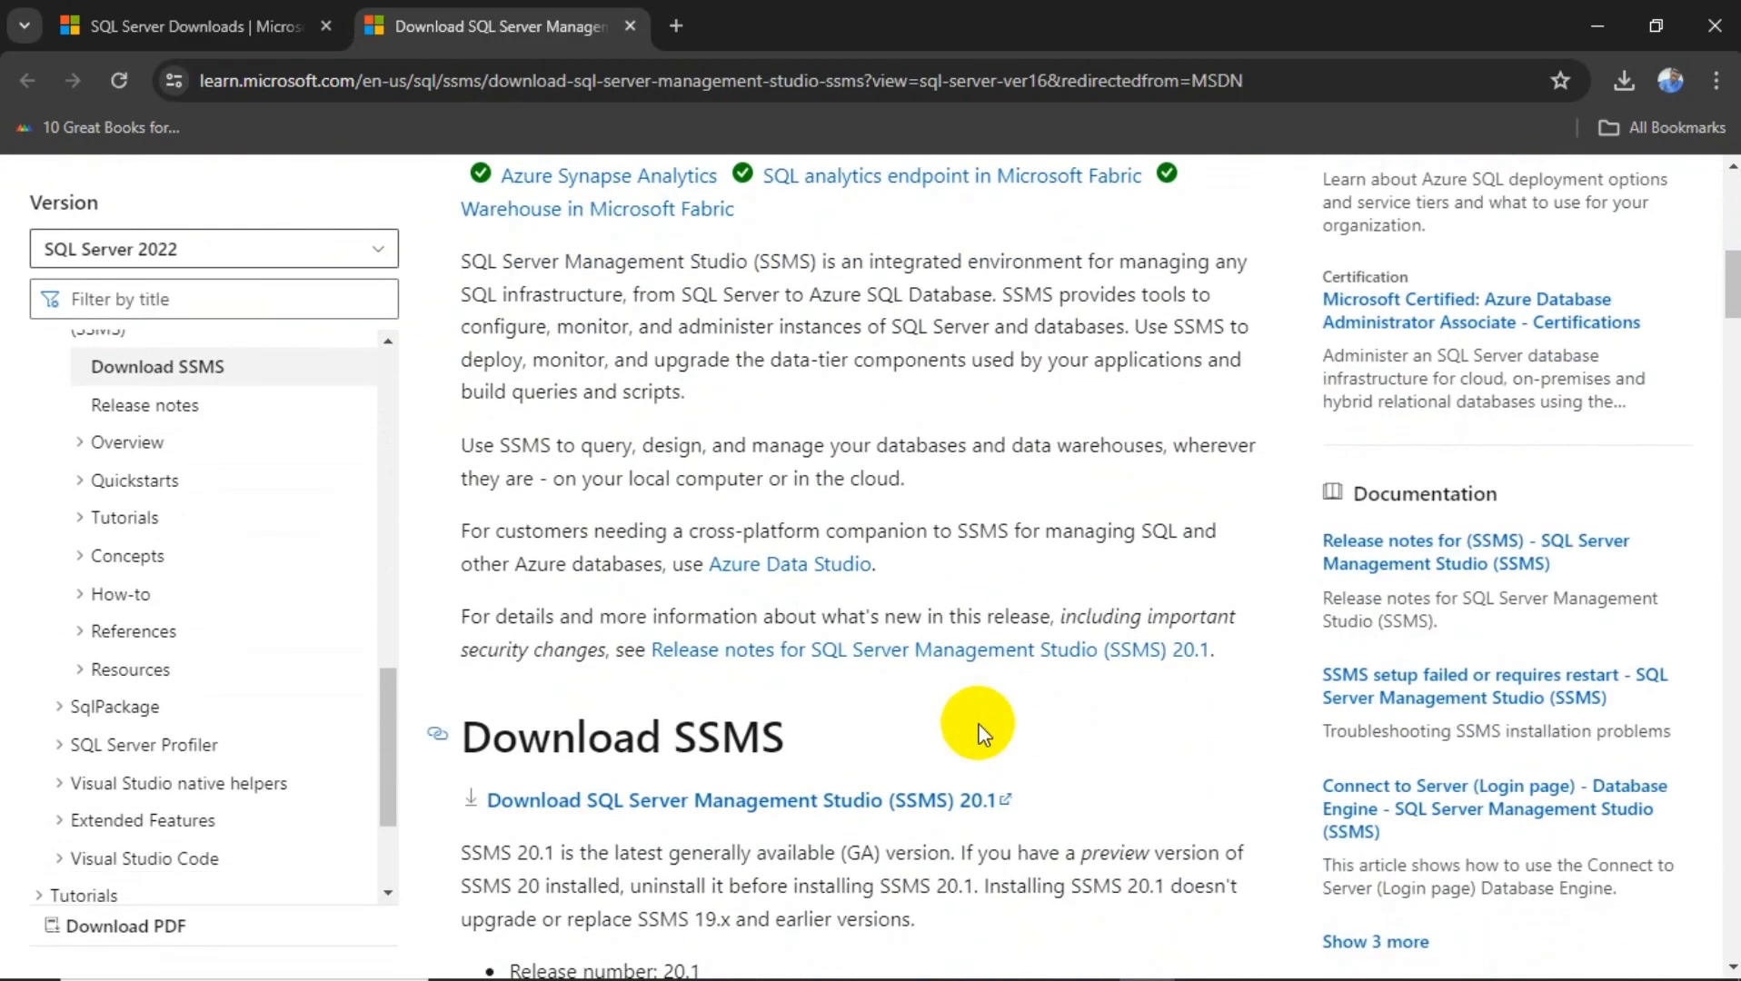
{"action": "scroll", "coordinate": [981, 732], "scroll_direction": "down", "scroll_amount": 2}
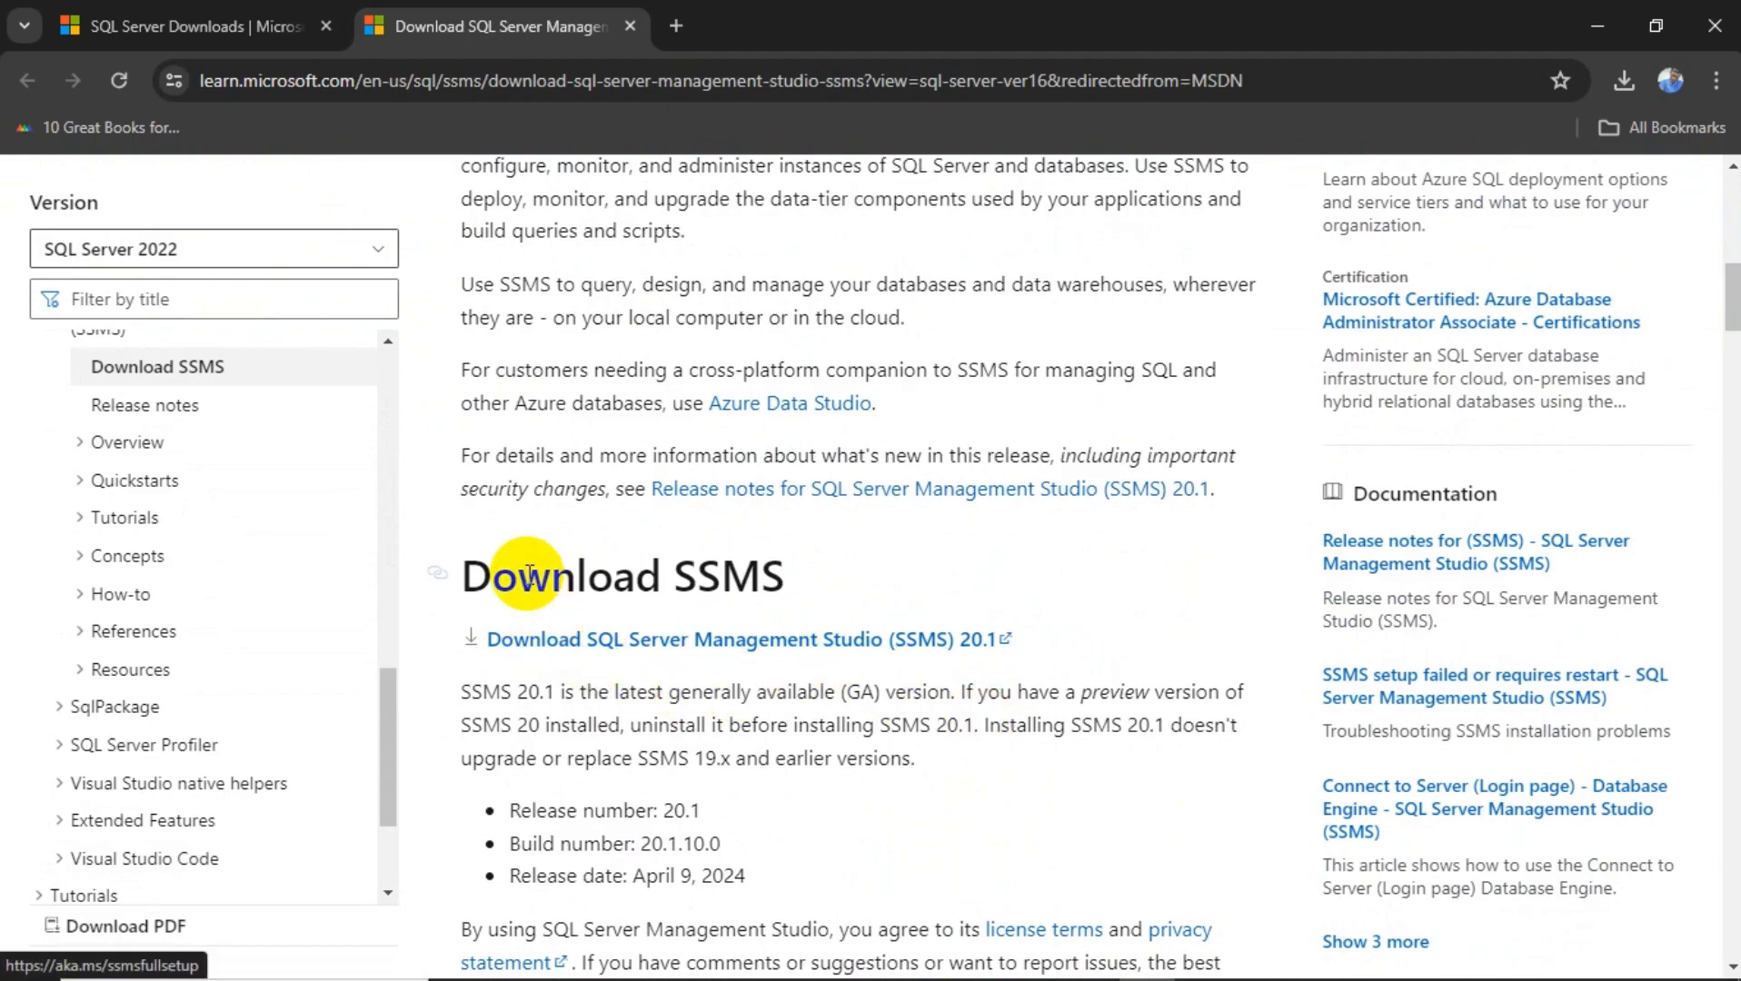
{"action": "left_click", "coordinate": [571, 647]}
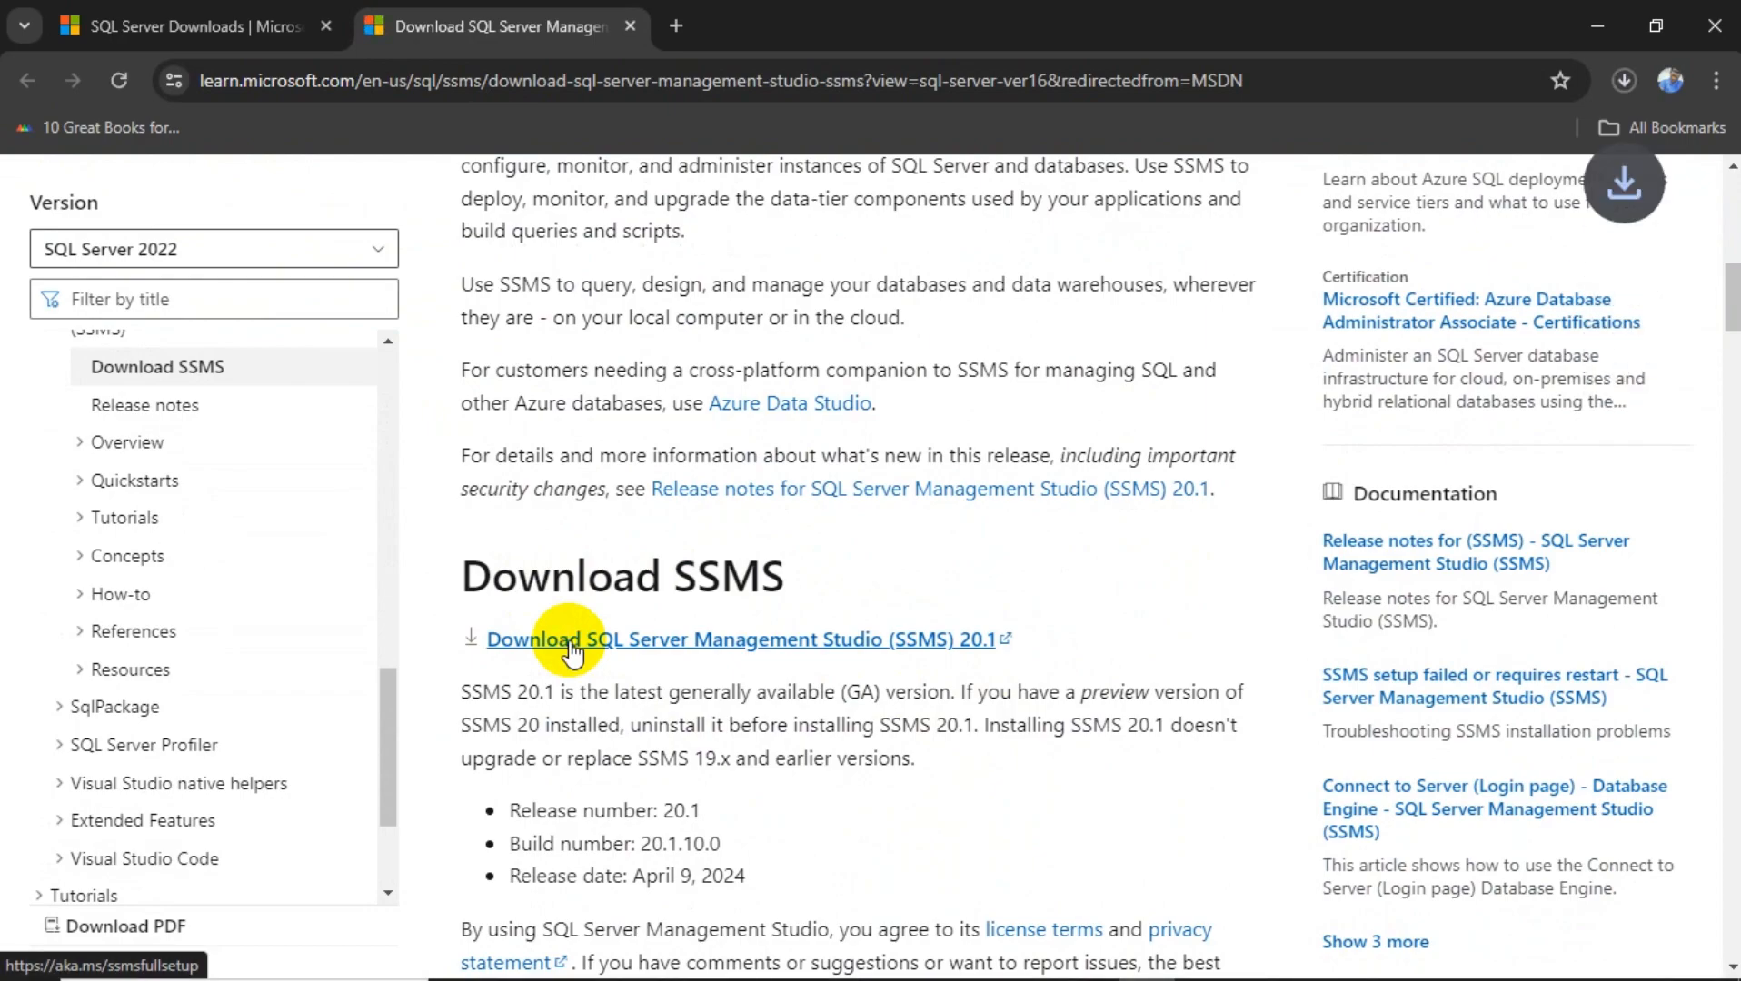
Step: Check that SSMS-Setup-ENU.exe (485 MB) finished downloading, then minimize Chrome
{"action": "left_click", "coordinate": [1626, 84]}
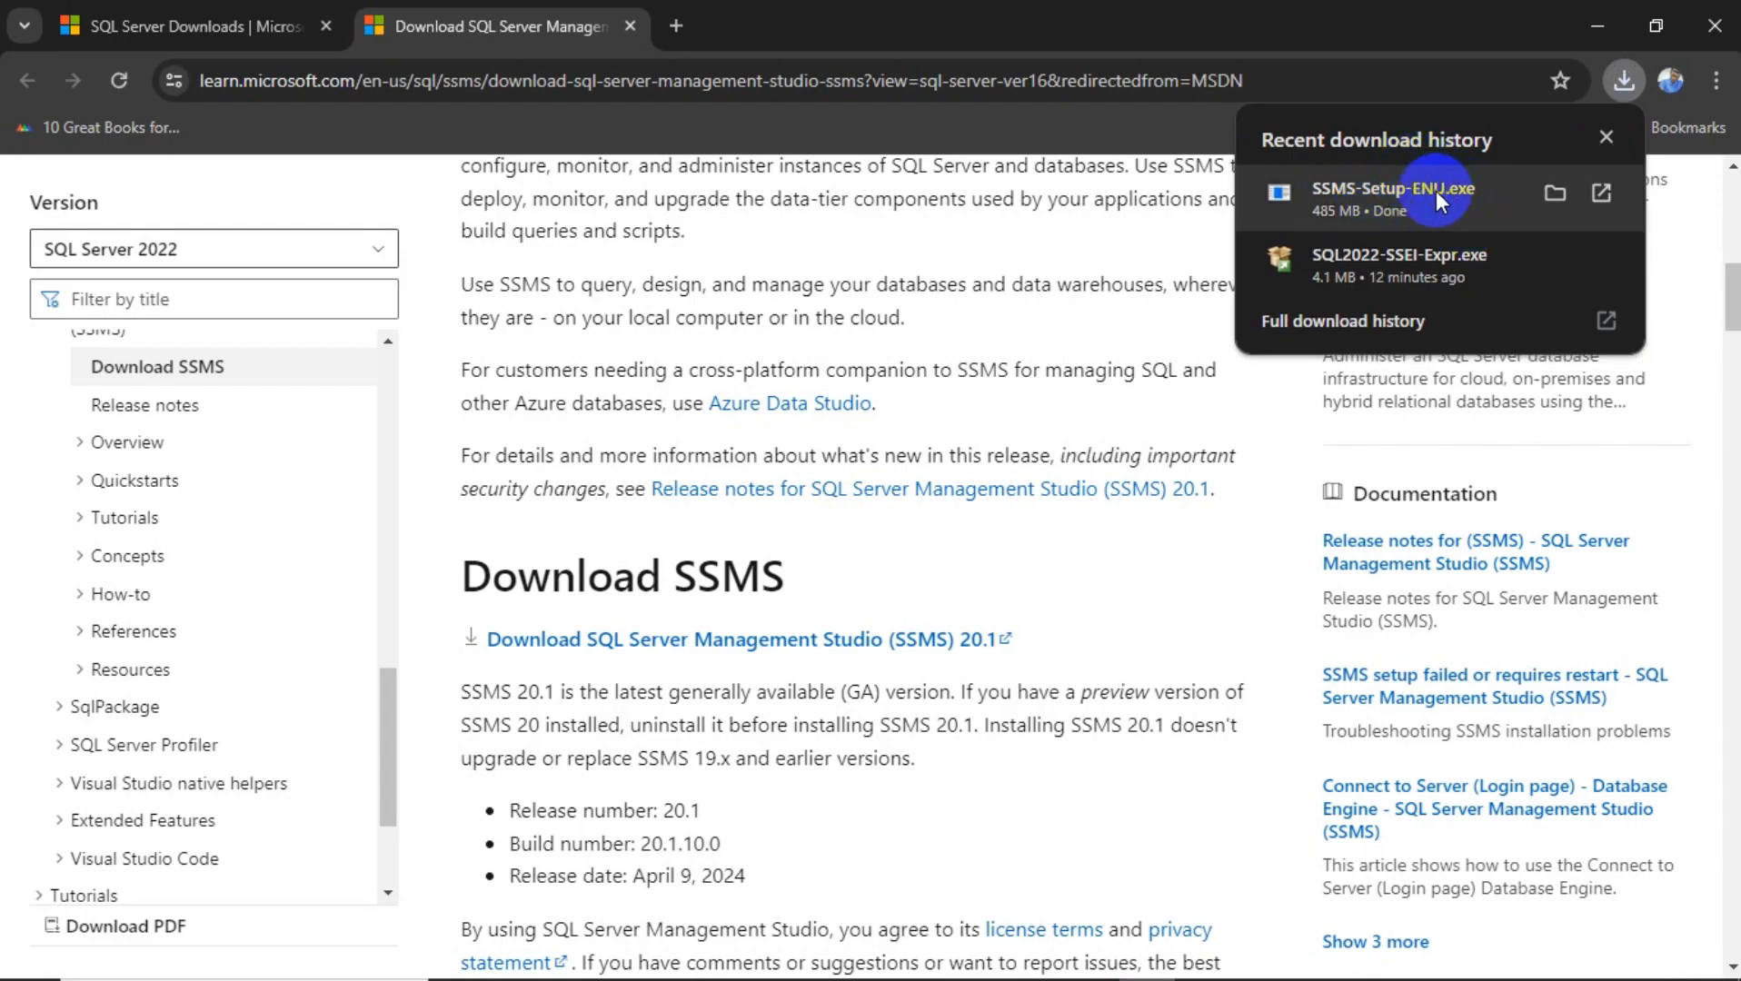
{"action": "left_click", "coordinate": [1400, 216]}
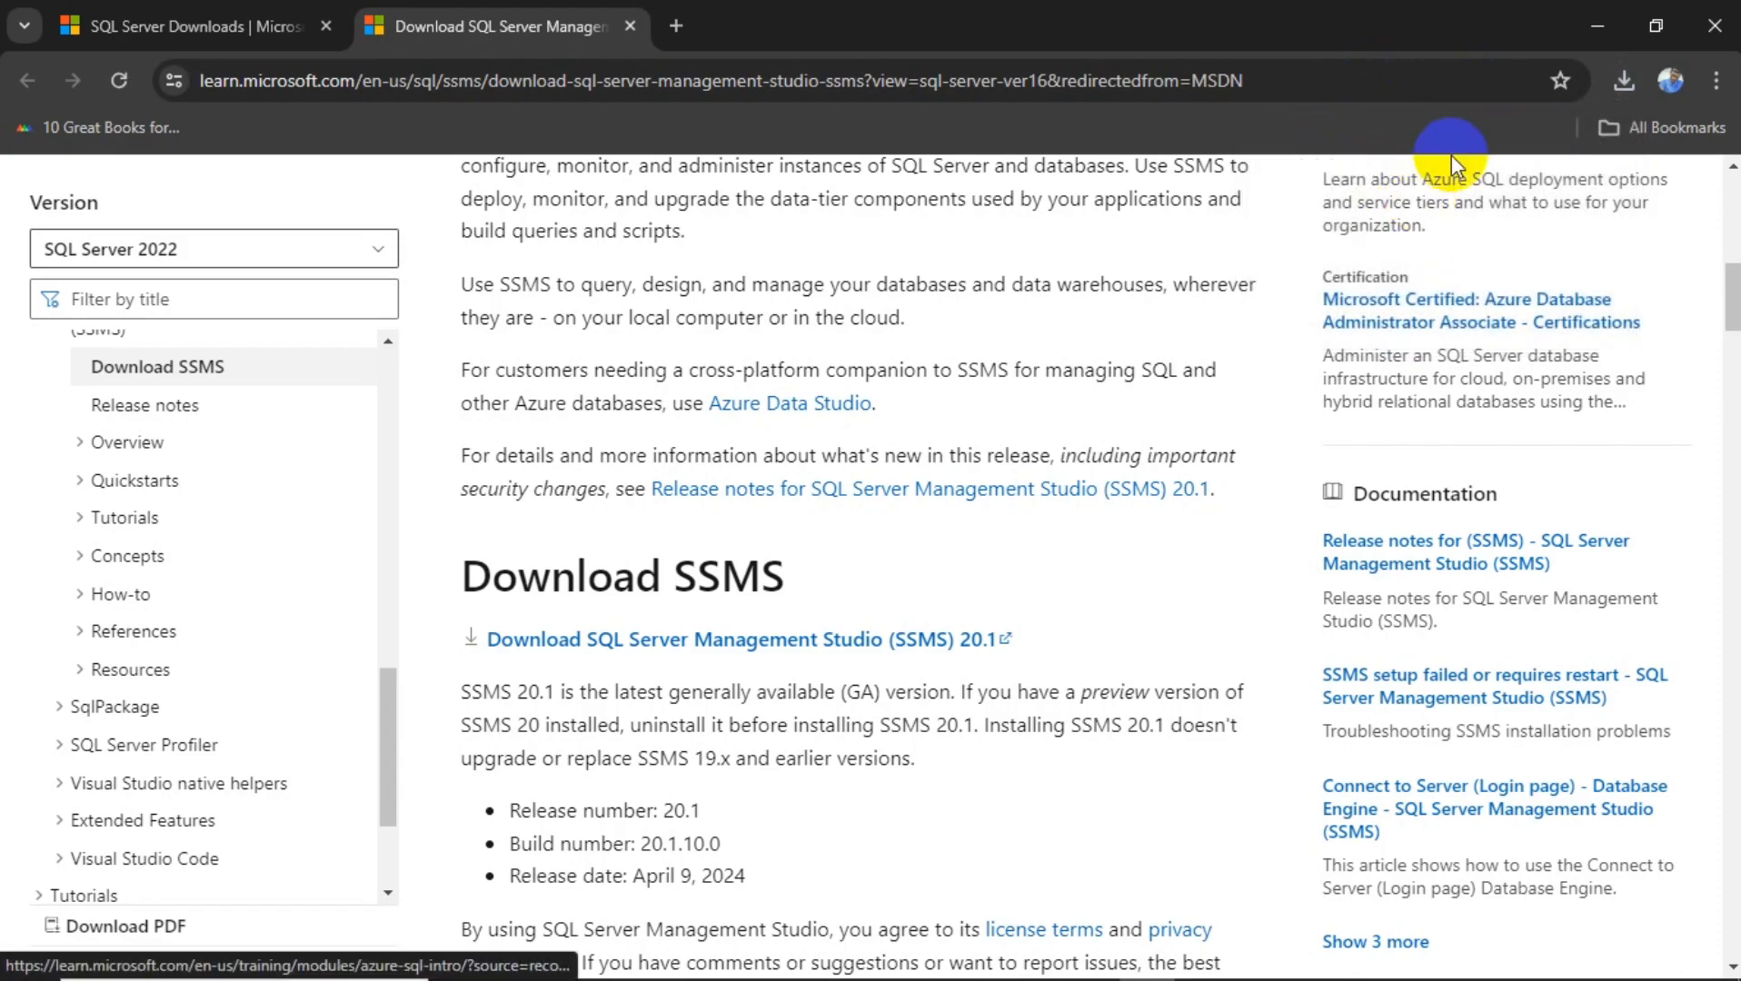
{"action": "left_click", "coordinate": [1588, 39]}
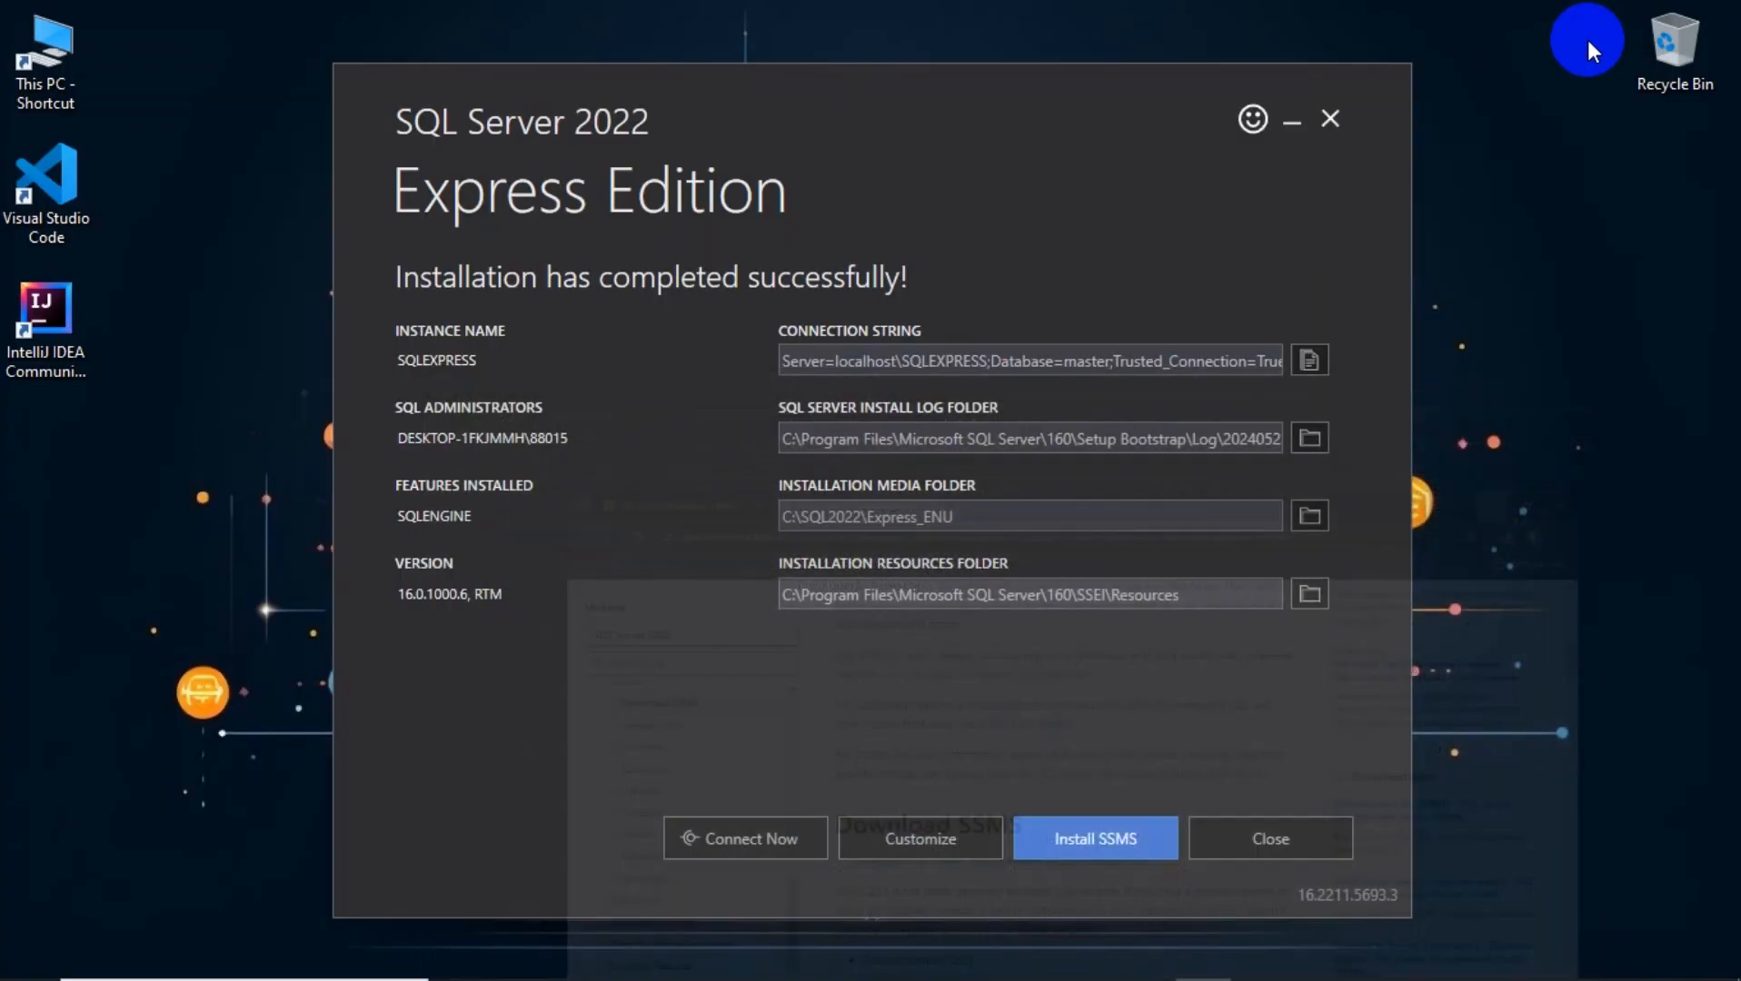
Step: Close the completed SQL Server installer and confirm the exit prompt with Yes
{"action": "left_click", "coordinate": [1332, 122]}
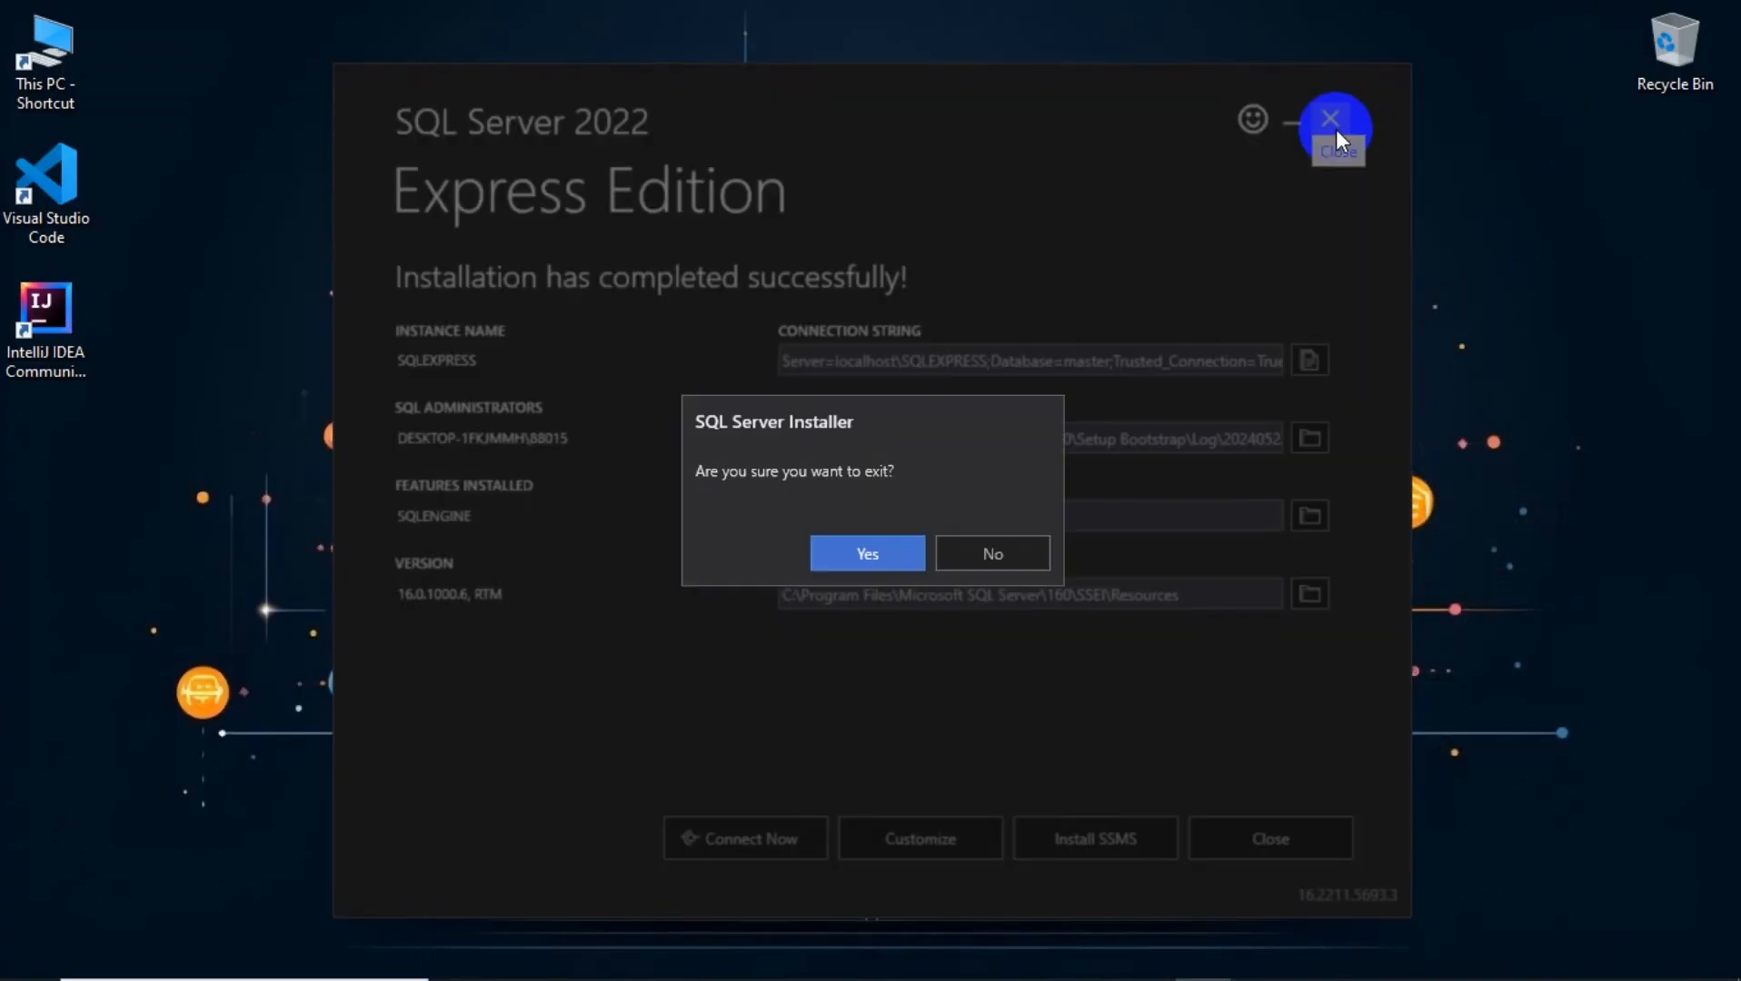
{"action": "left_click", "coordinate": [880, 550]}
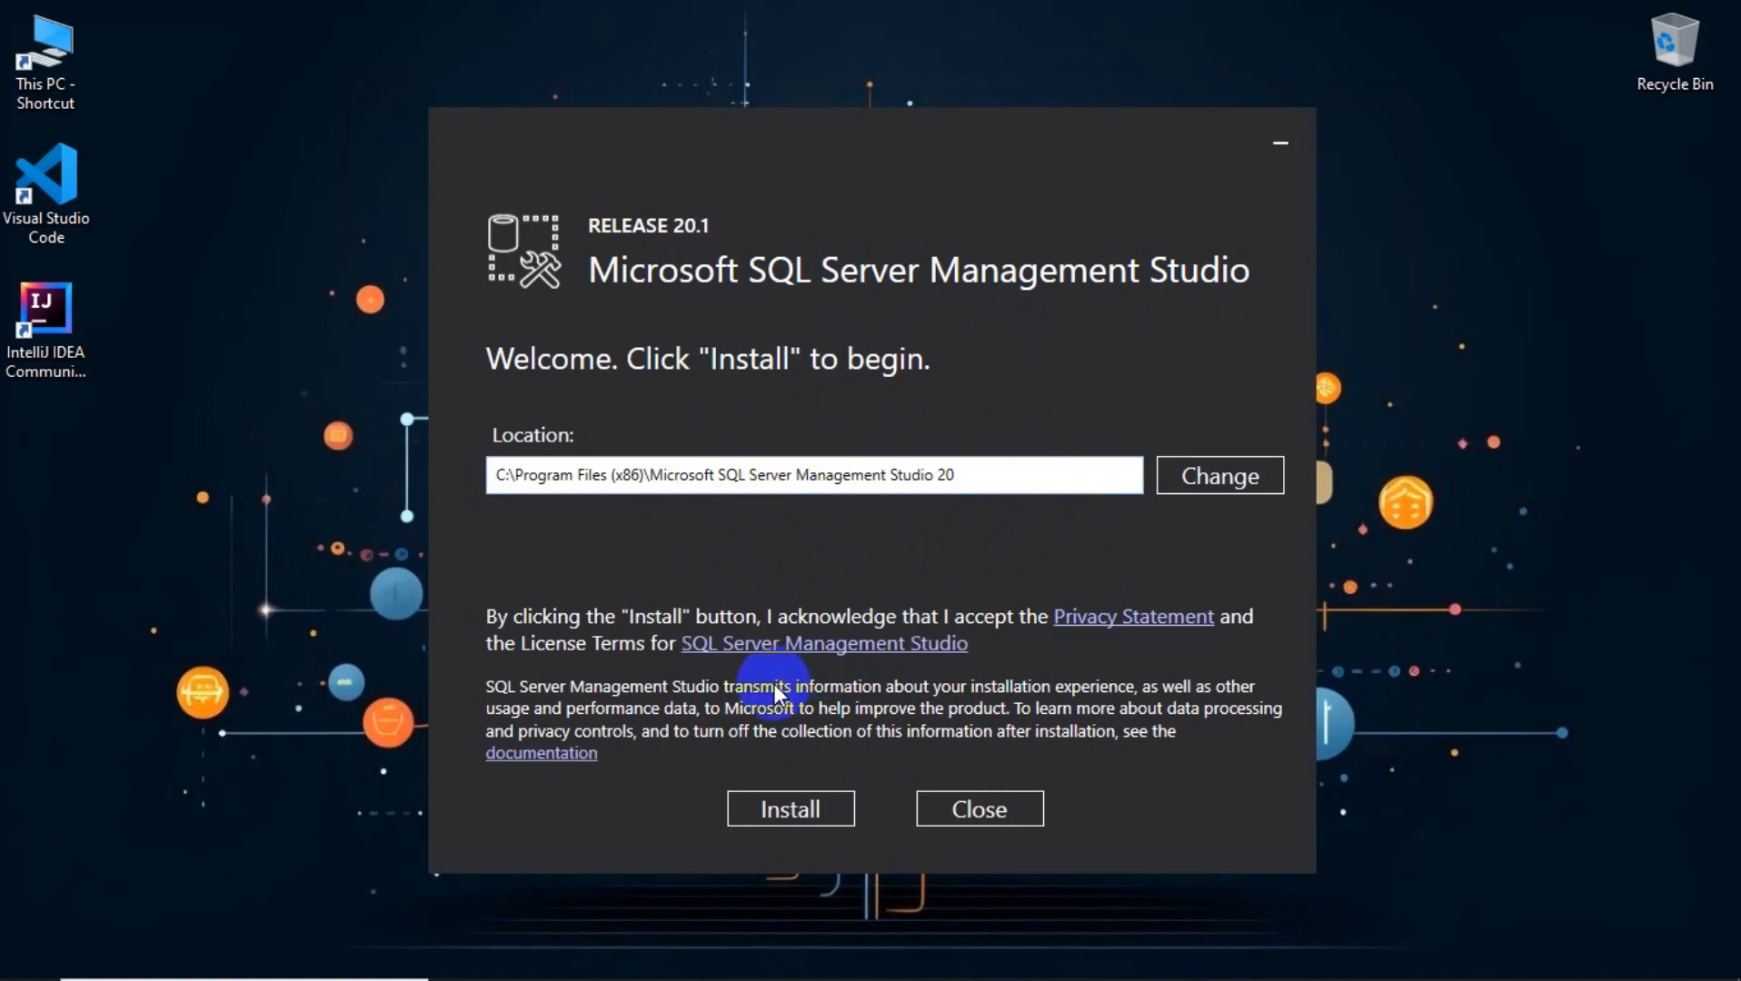
Step: Install SSMS 20.1 to its default location and close the completed setup
{"action": "left_click", "coordinate": [787, 811]}
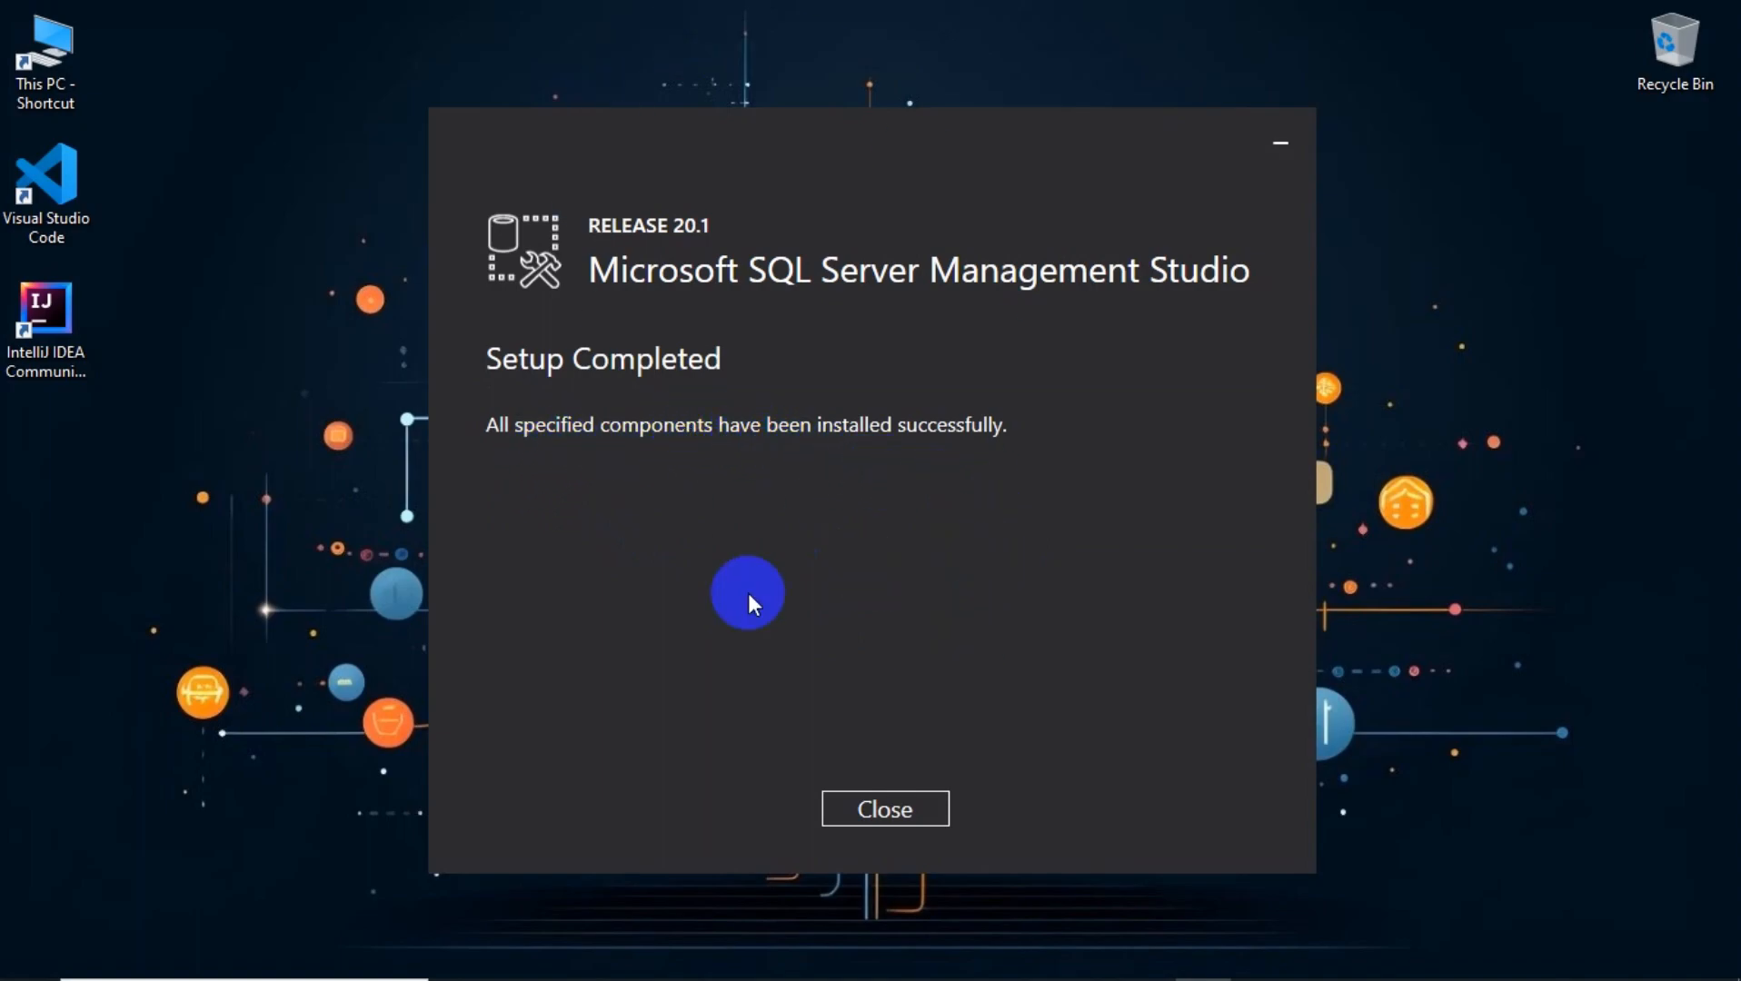
{"action": "left_click", "coordinate": [921, 813]}
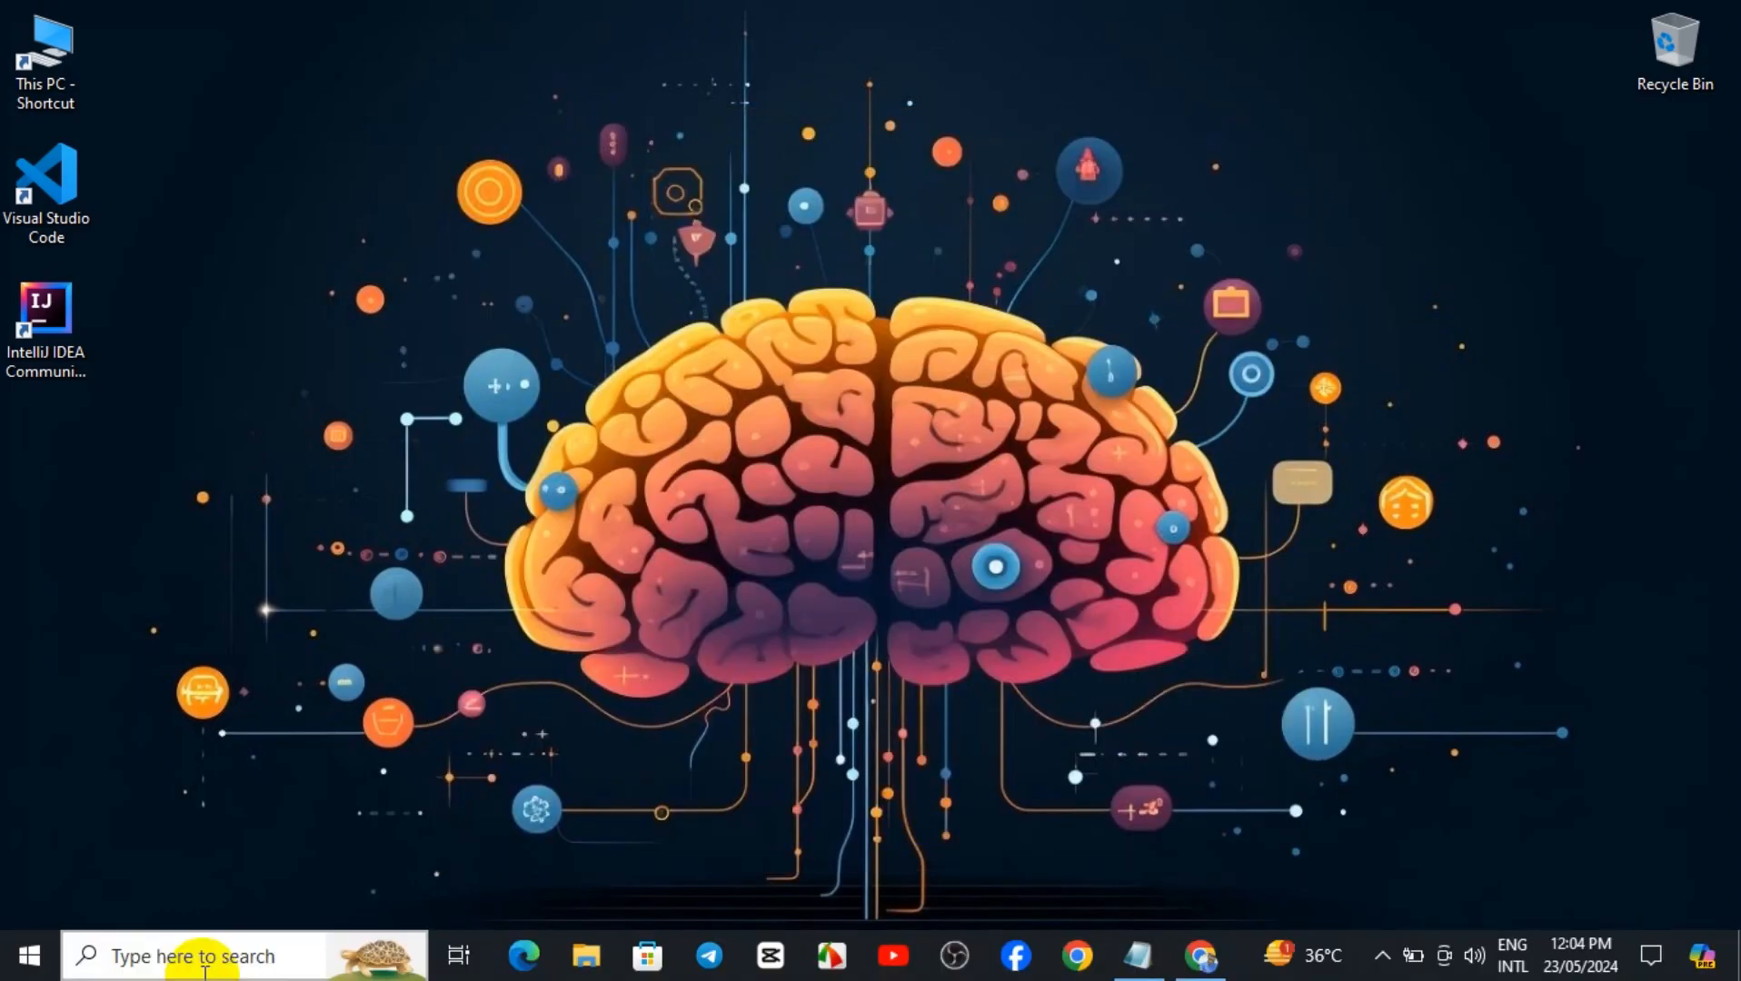
Step: Search Windows for 'sql server' and launch SQL Server Management Studio 20
{"action": "left_click", "coordinate": [198, 959]}
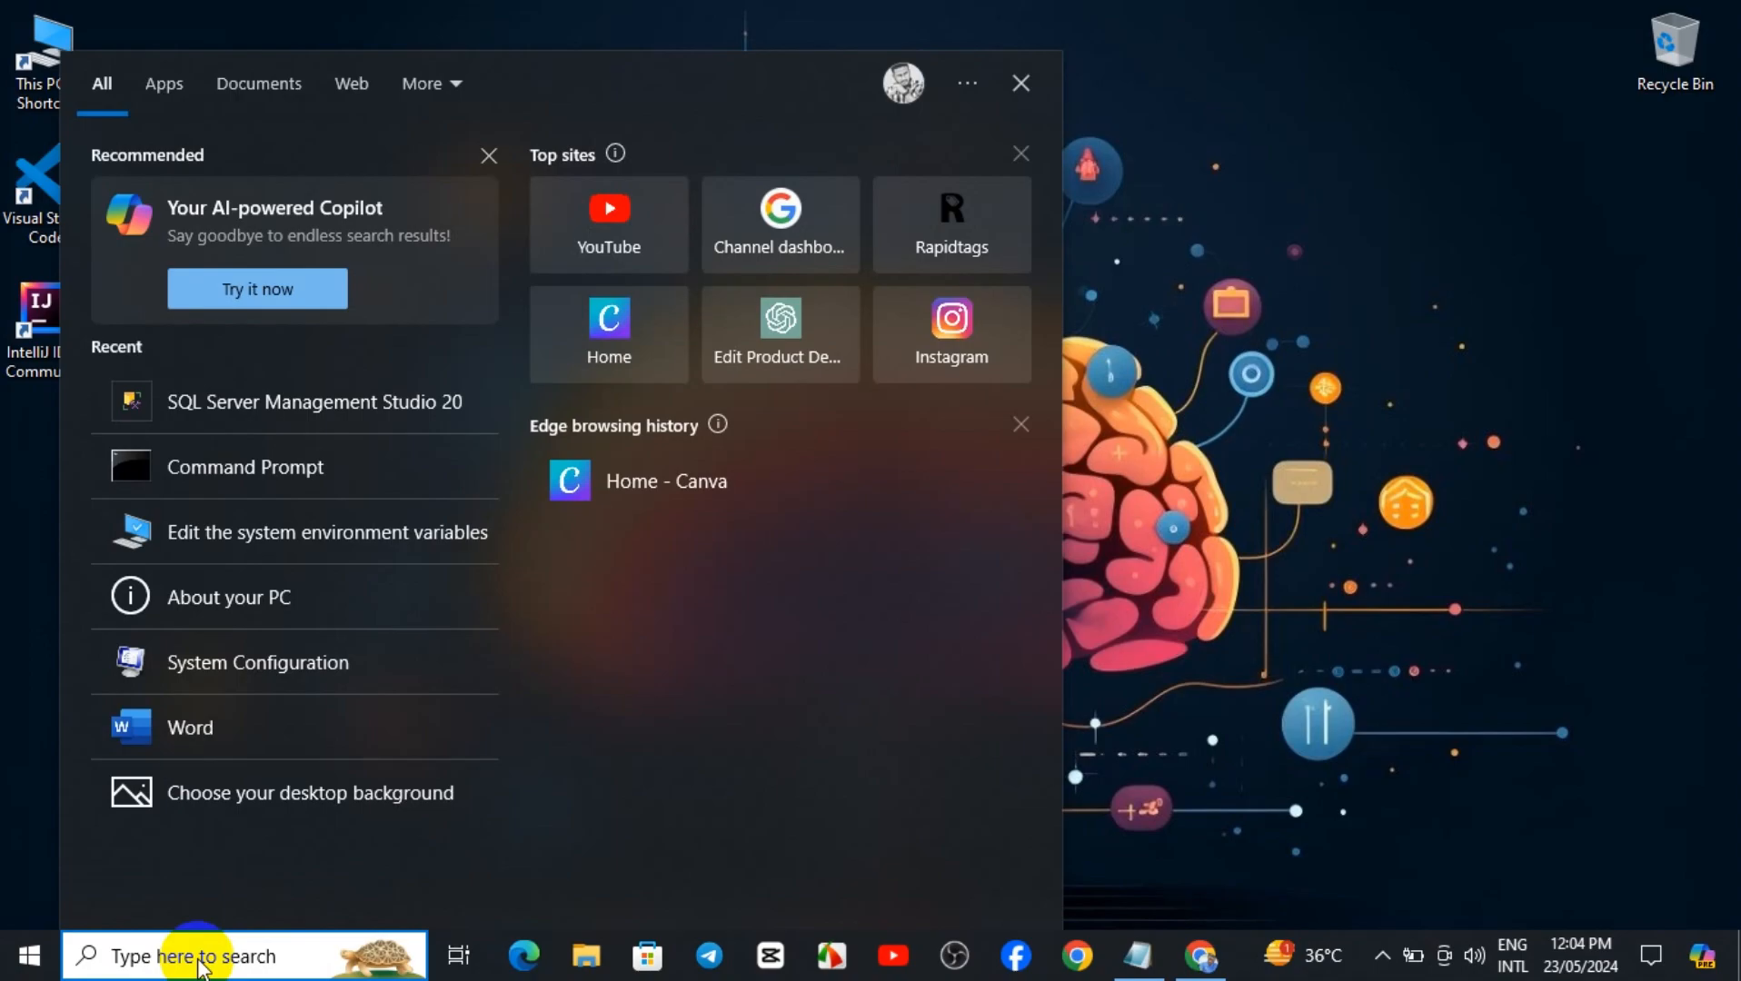
{"action": "type", "text": "sql ser"}
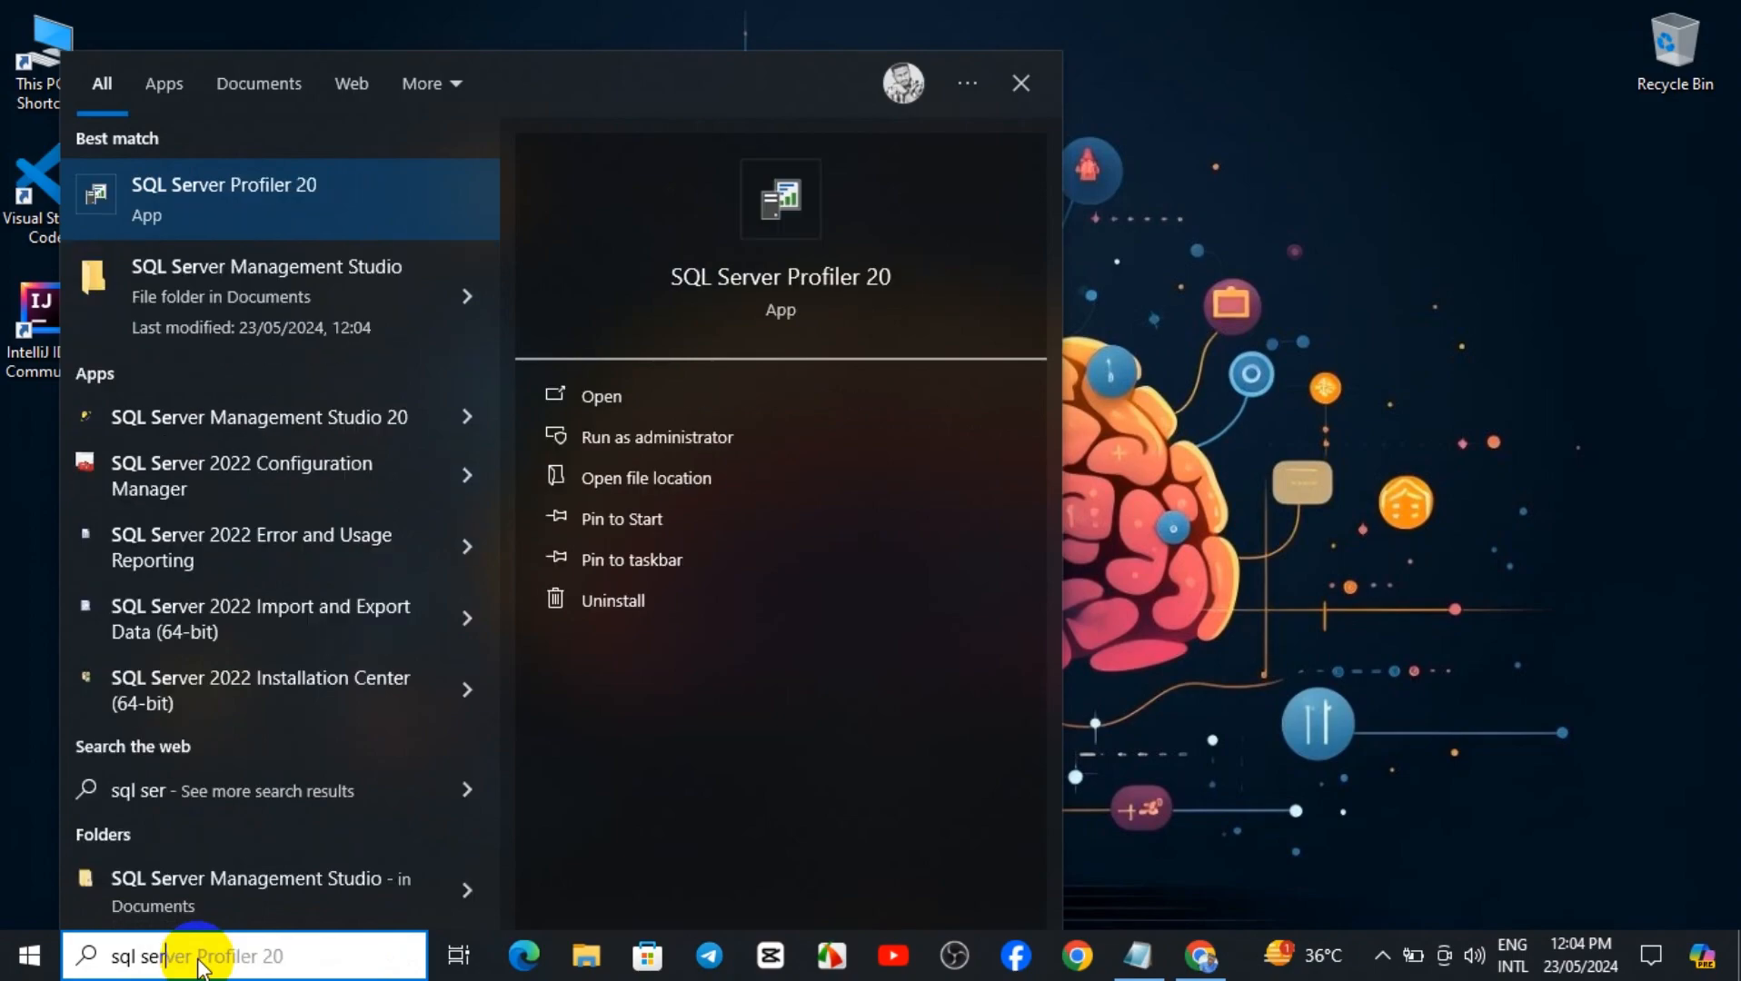
{"action": "type", "text": "ver"}
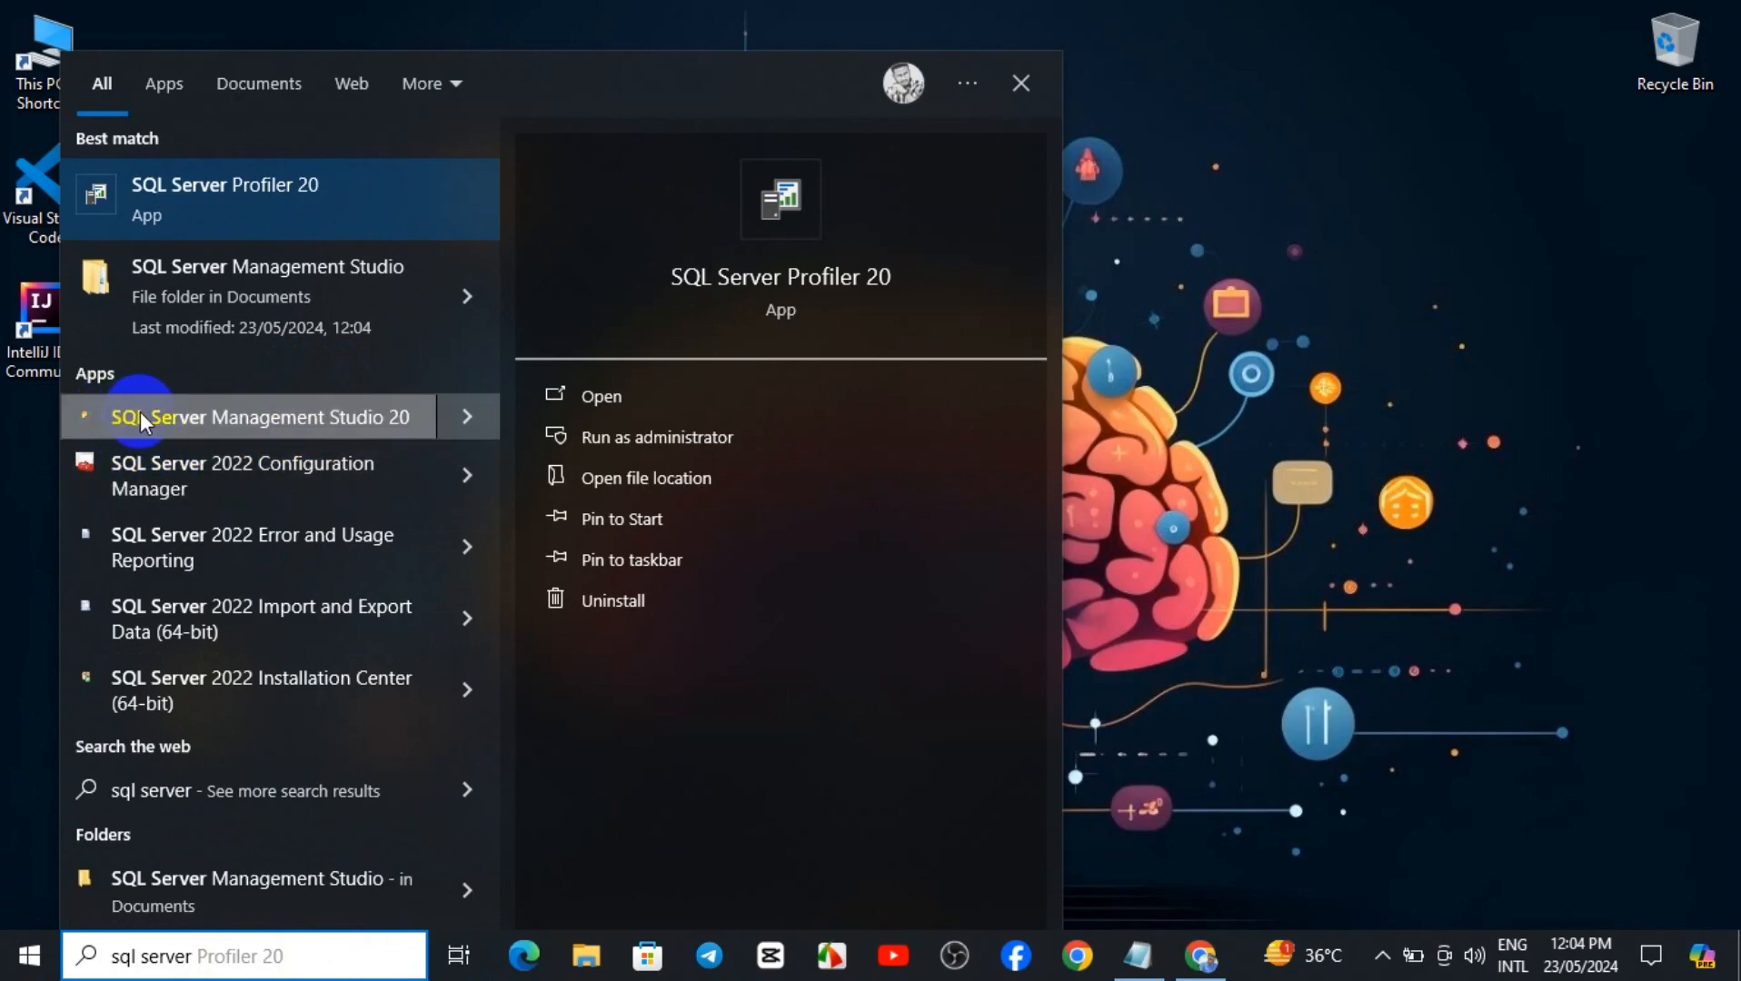
{"action": "left_click", "coordinate": [385, 418]}
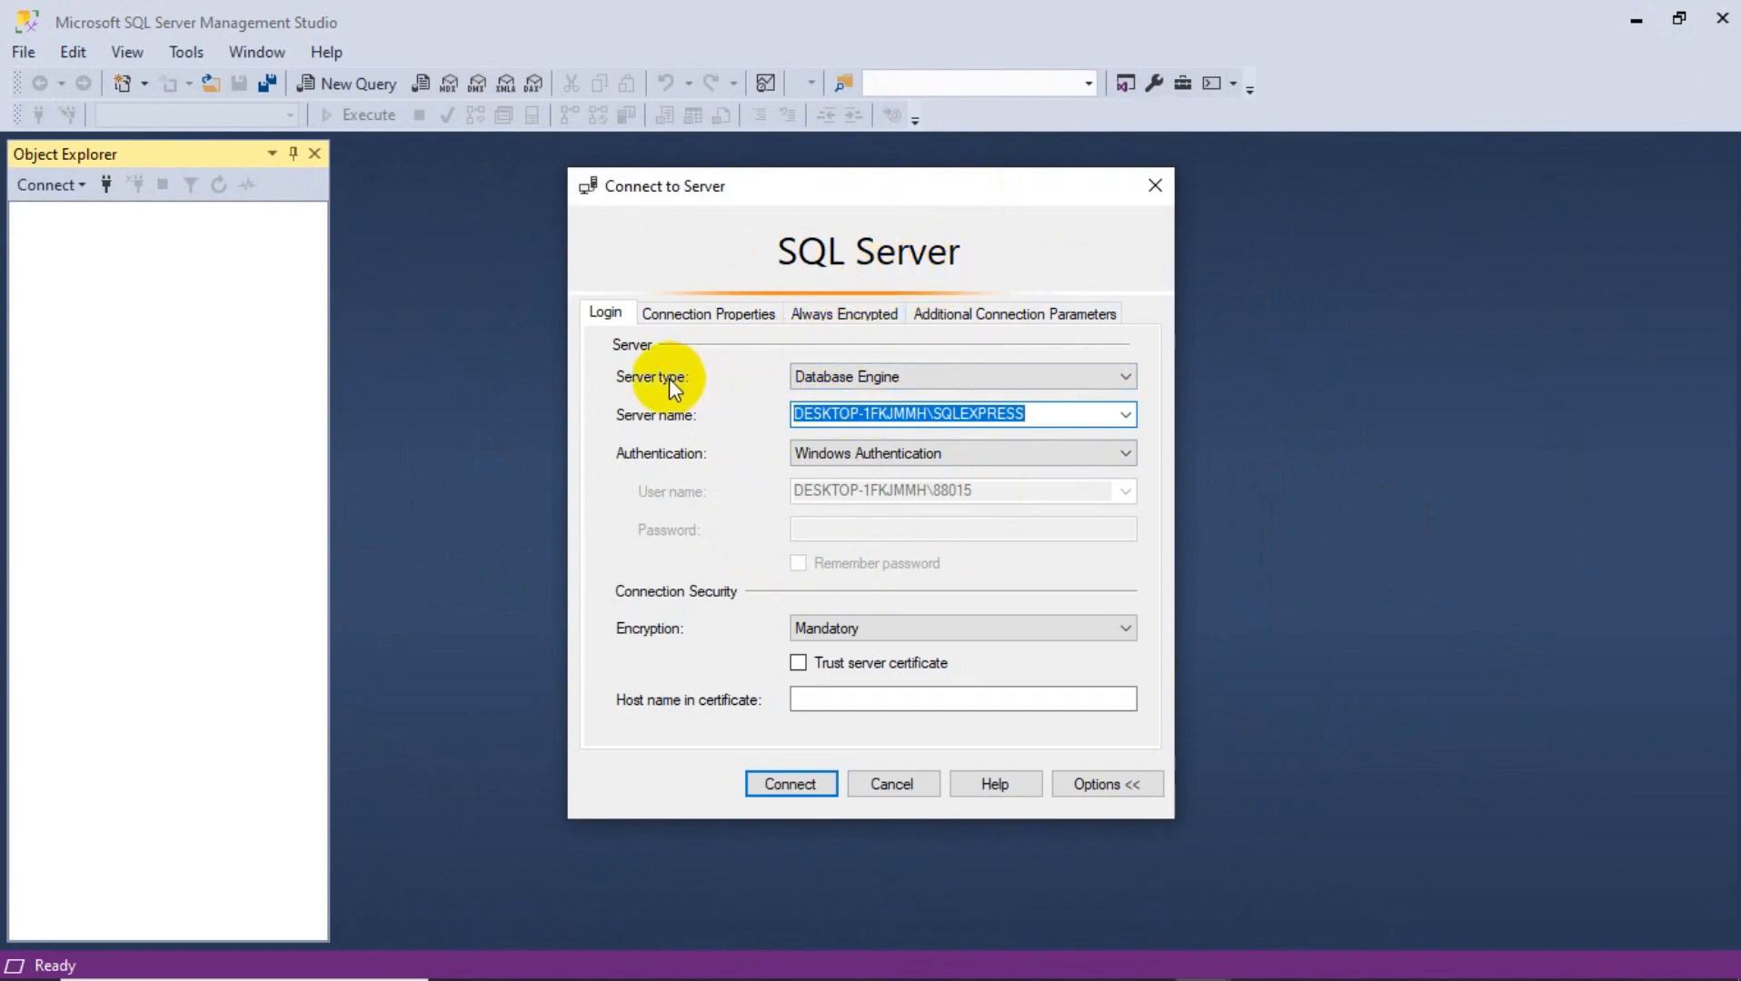
Step: Set connection Encryption to Optional and connect to the SQLEXPRESS server
{"action": "left_click", "coordinate": [1088, 628]}
{"action": "left_click", "coordinate": [1088, 659]}
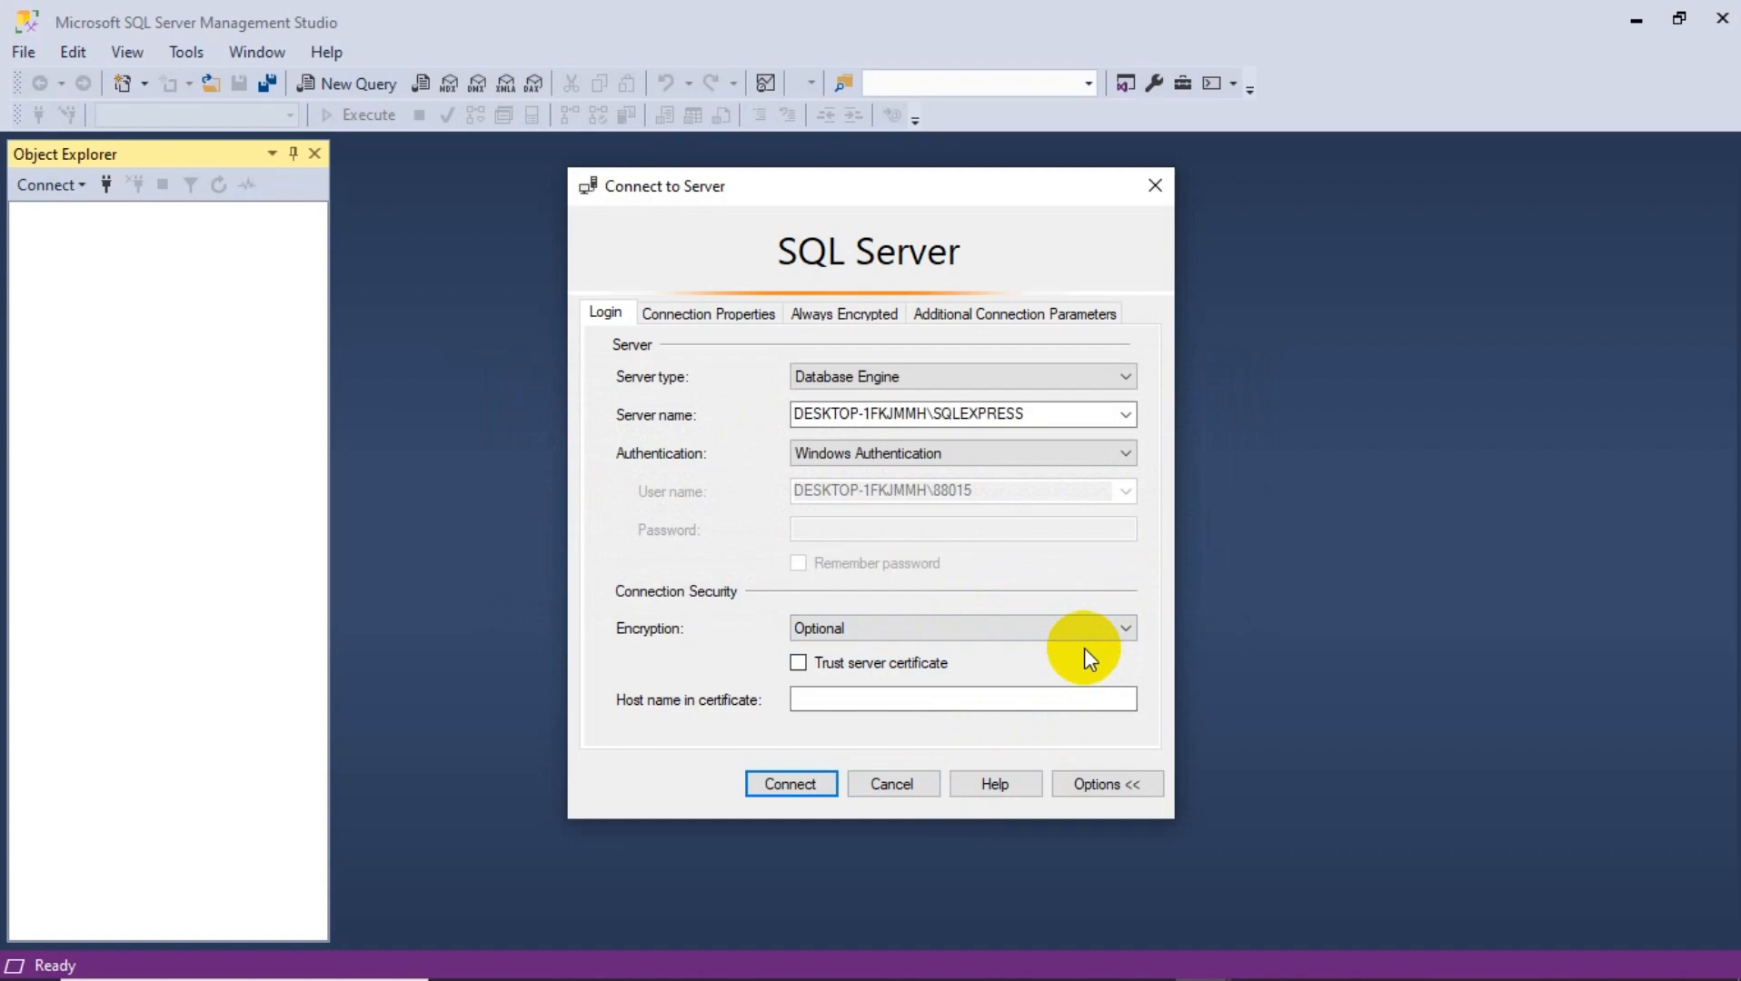
{"action": "left_click", "coordinate": [808, 794]}
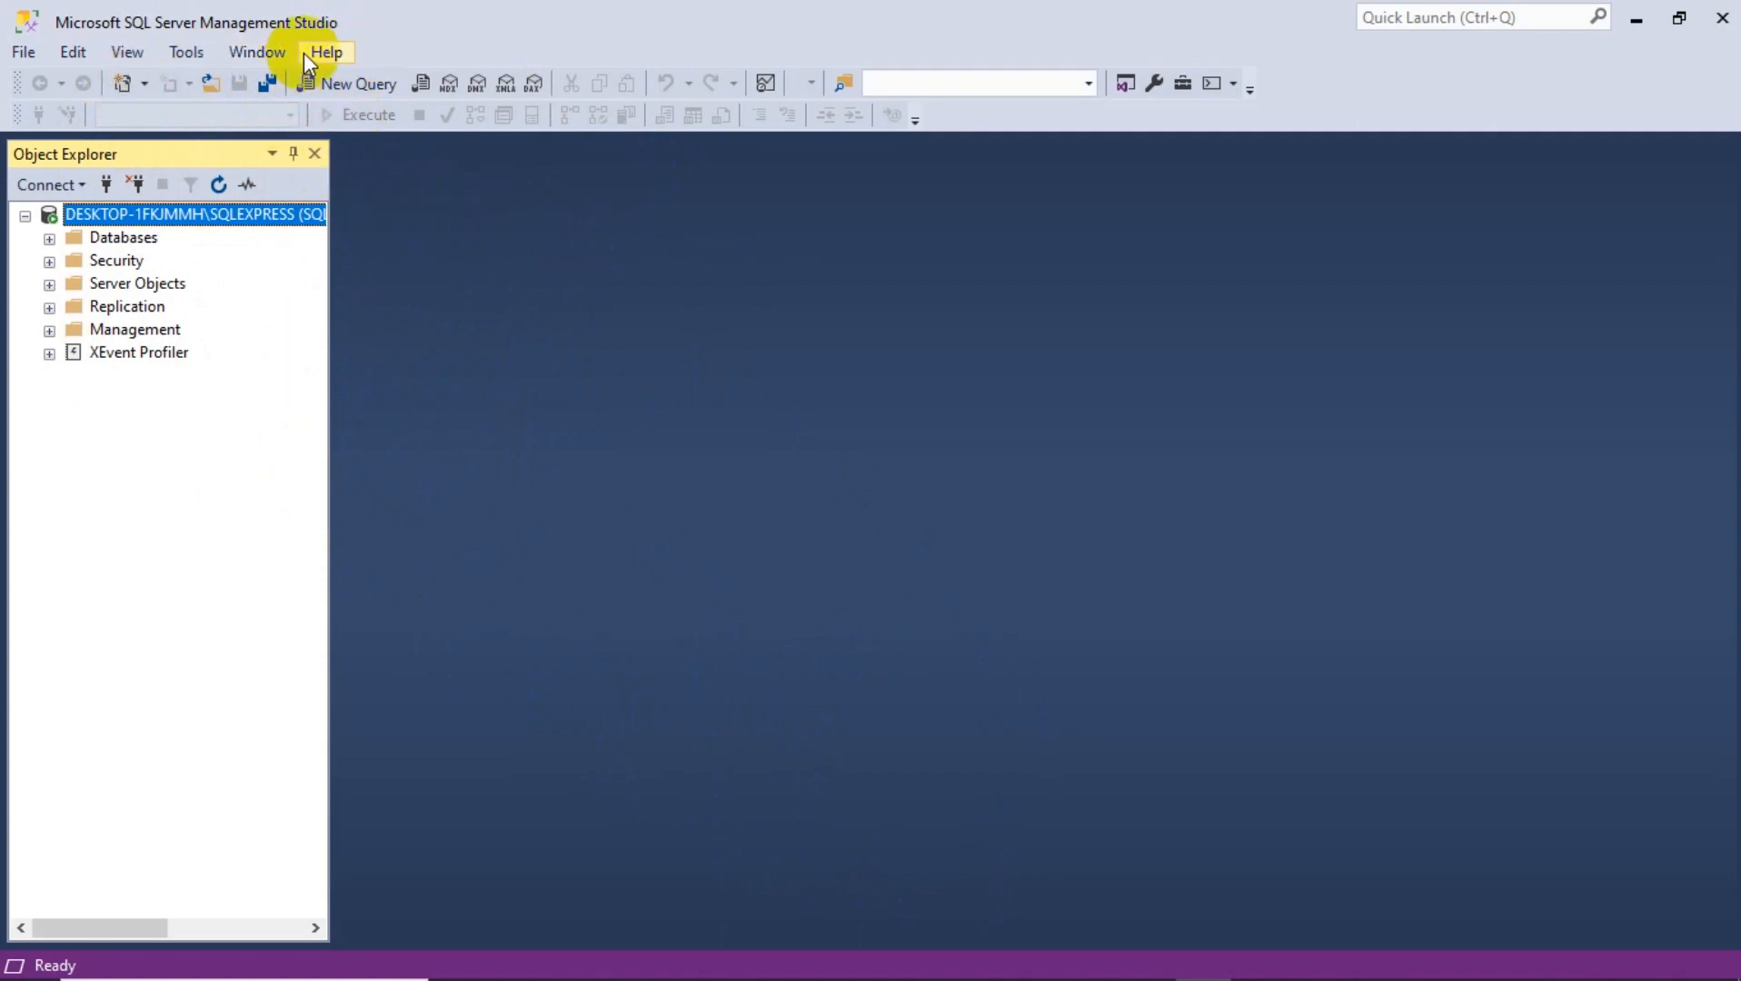
Step: In a new query window, execute 'Create Database footballers;' on SQLEXPRESS
{"action": "left_click", "coordinate": [333, 82]}
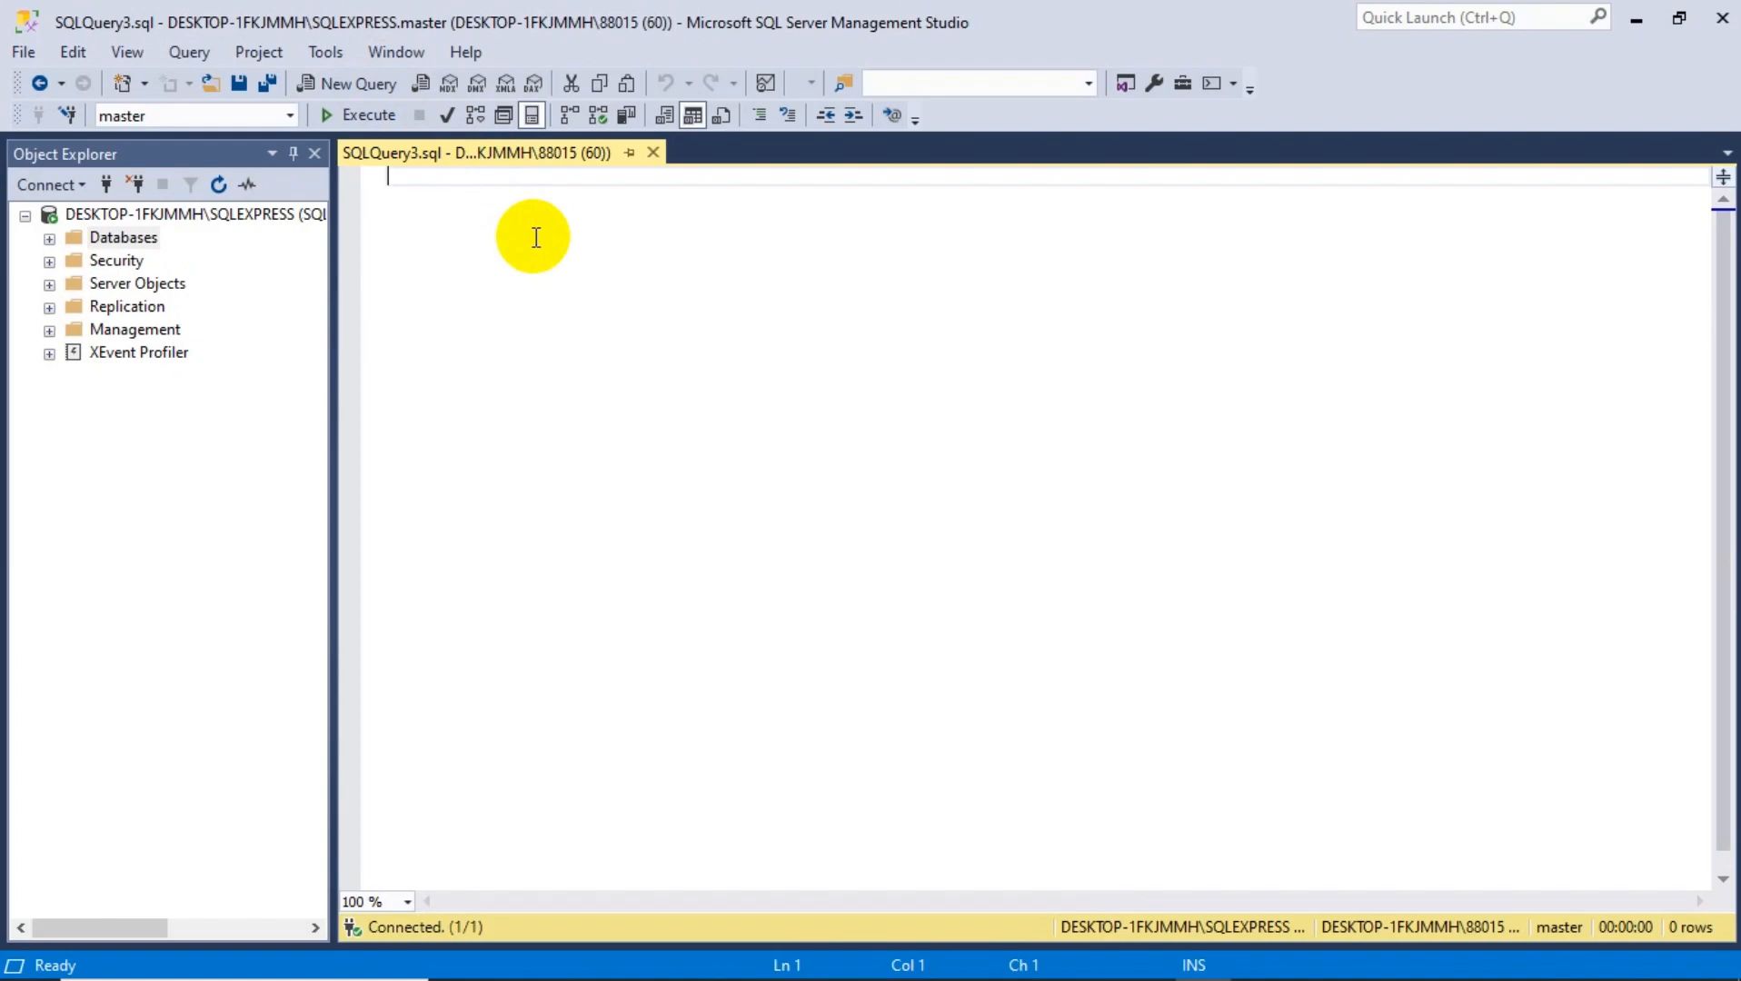
{"action": "type", "text": "Create "}
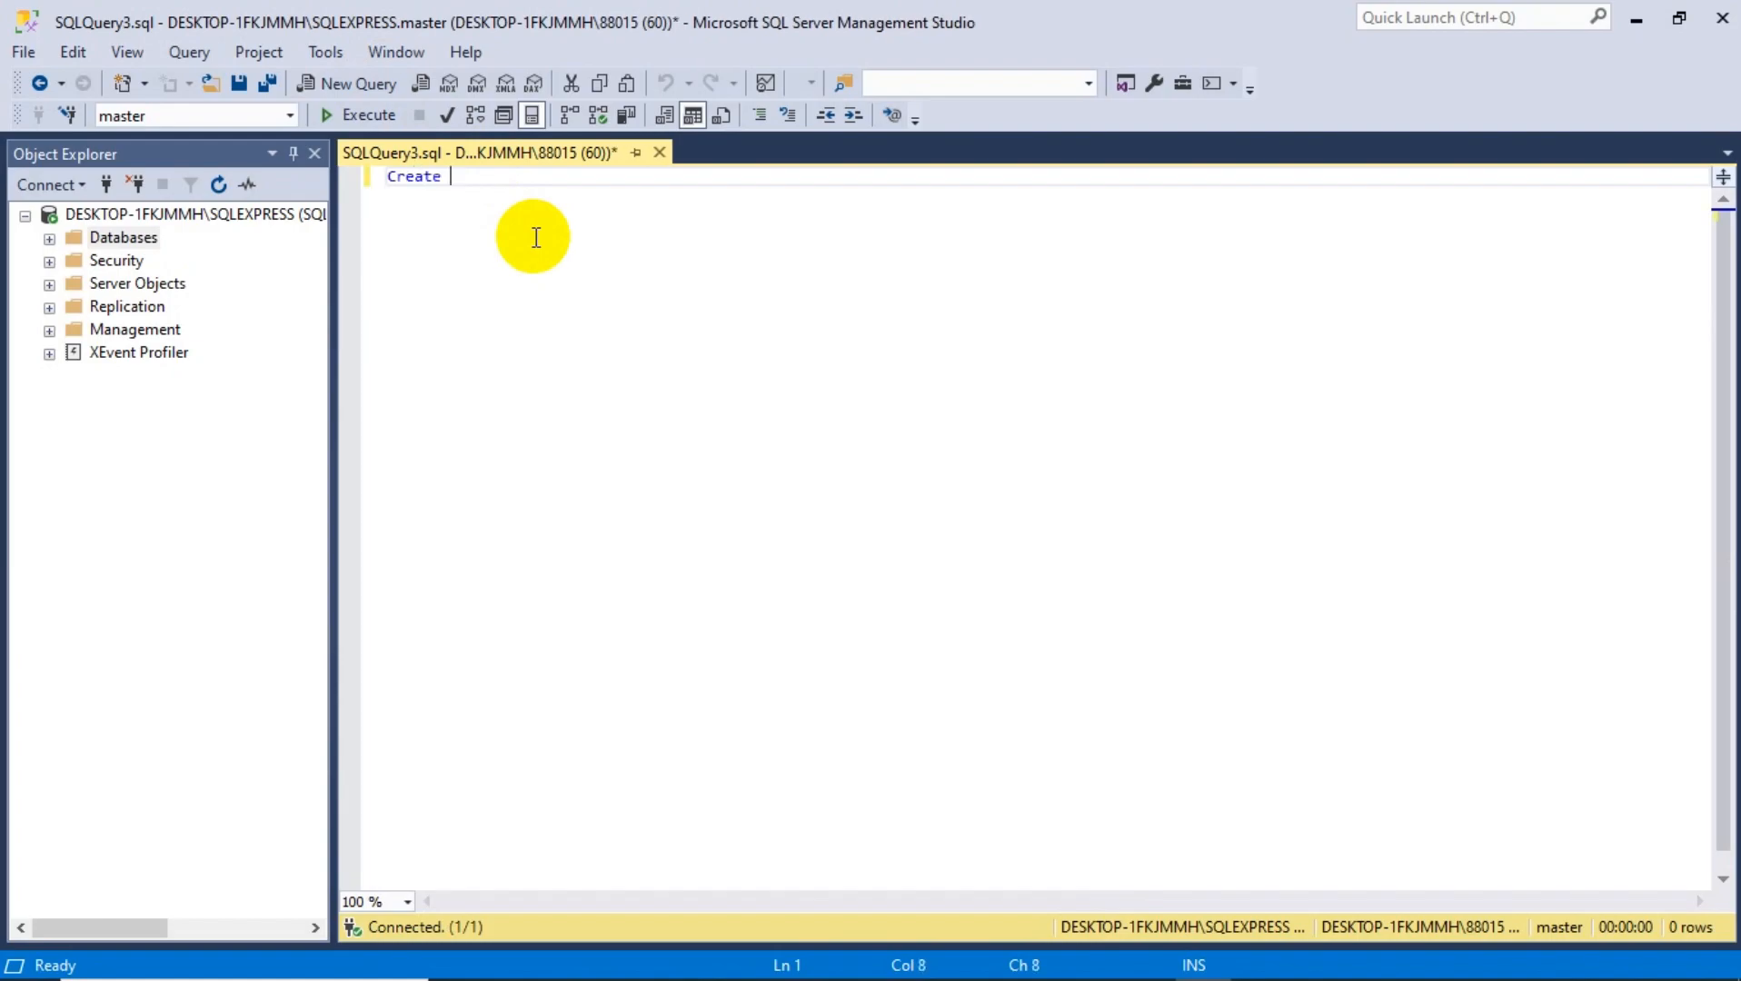
{"action": "type", "text": "Database"}
{"action": "key", "text": "ctrl+r"}
{"action": "type", "text": "footbal"}
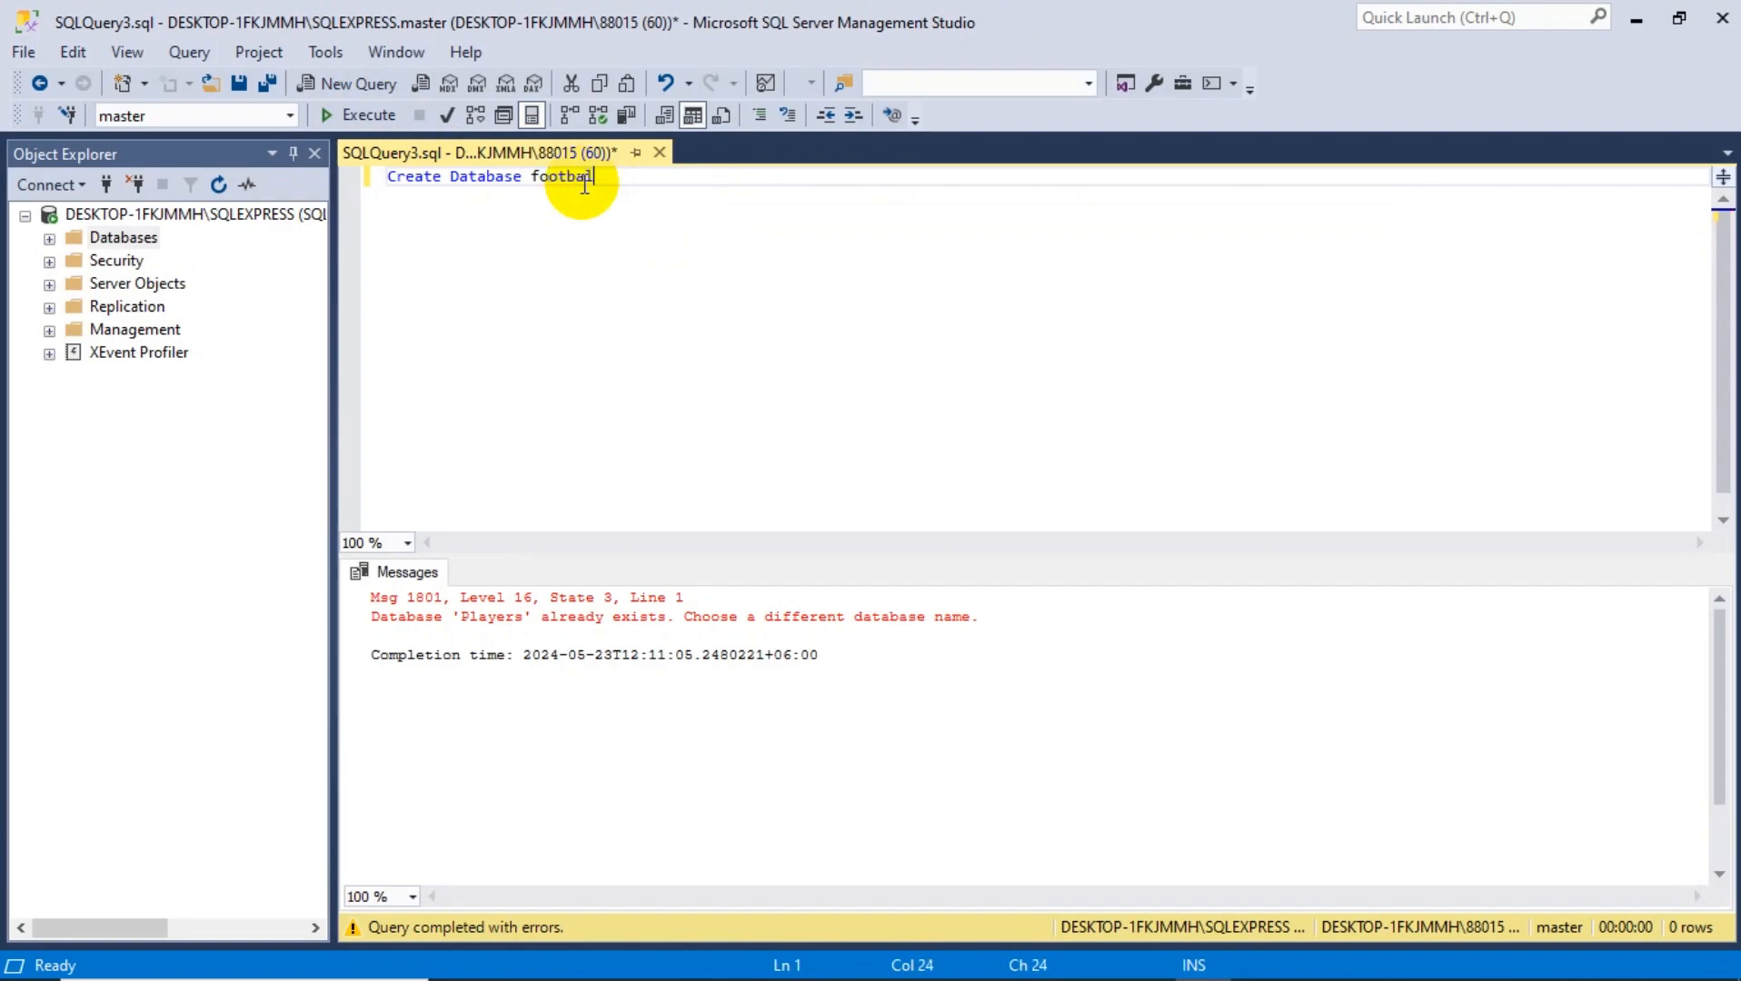
{"action": "type", "text": "lers;"}
{"action": "left_click", "coordinate": [372, 116]}
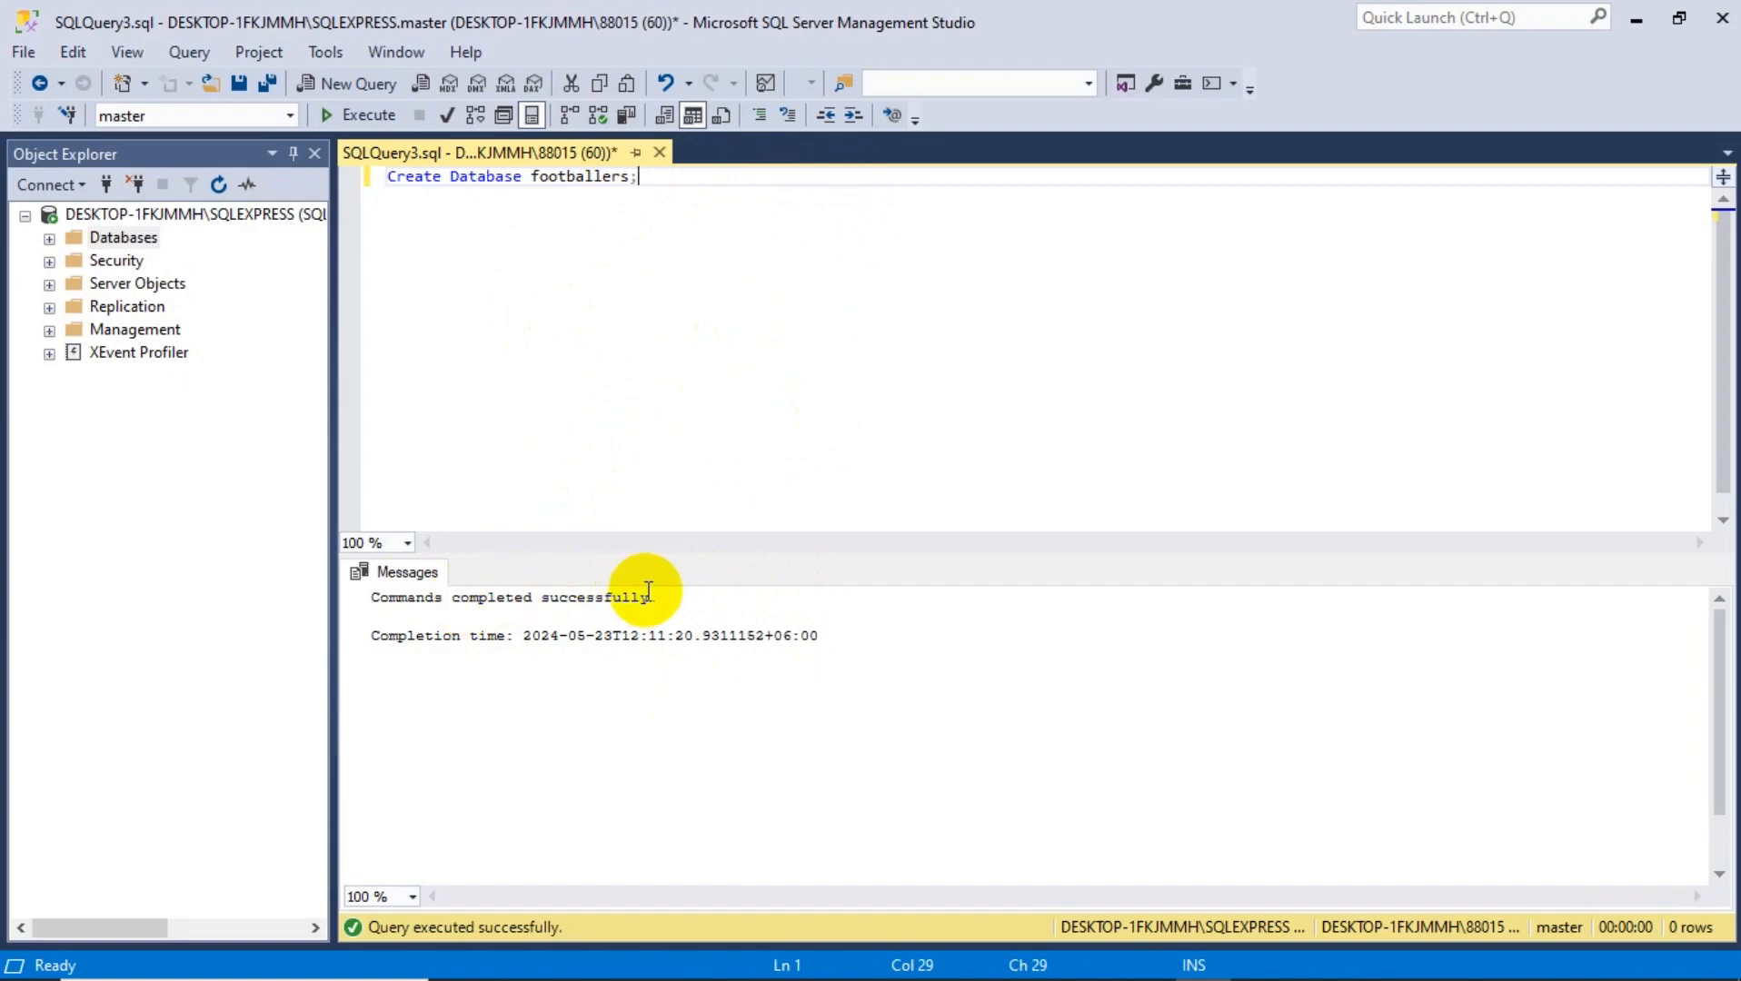
{"action": "left_click", "coordinate": [699, 616]}
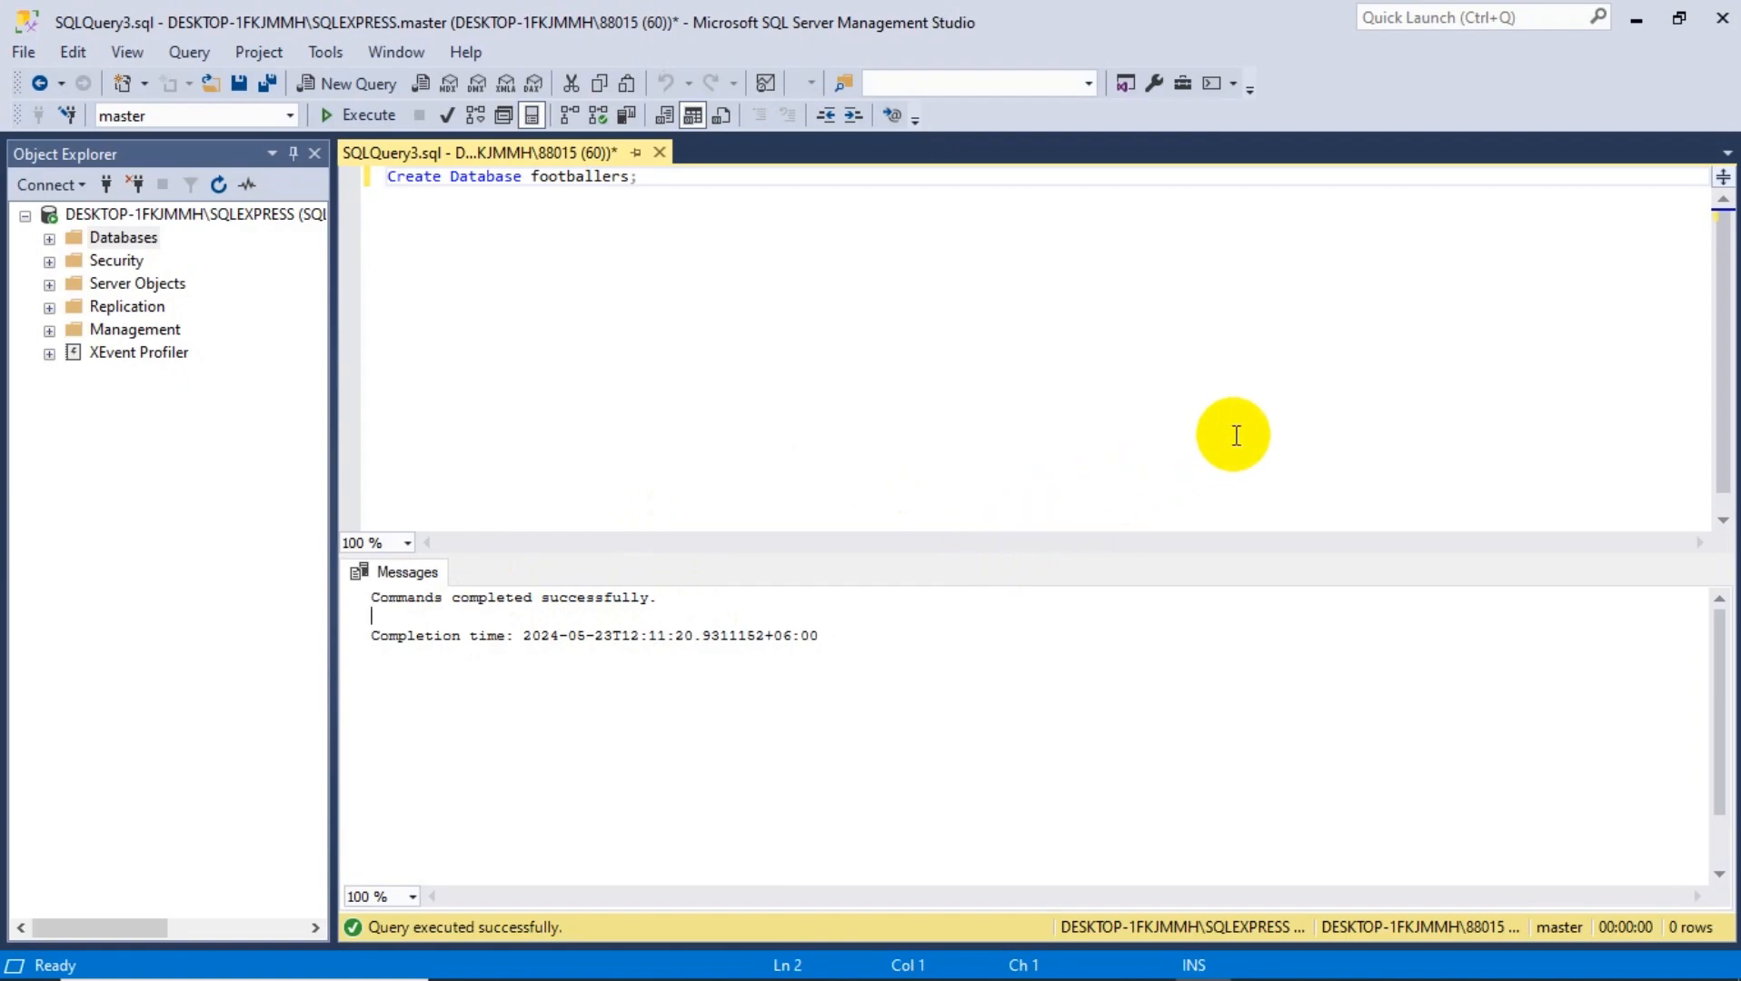
{"action": "mouse_move", "coordinate": [1154, 976]}
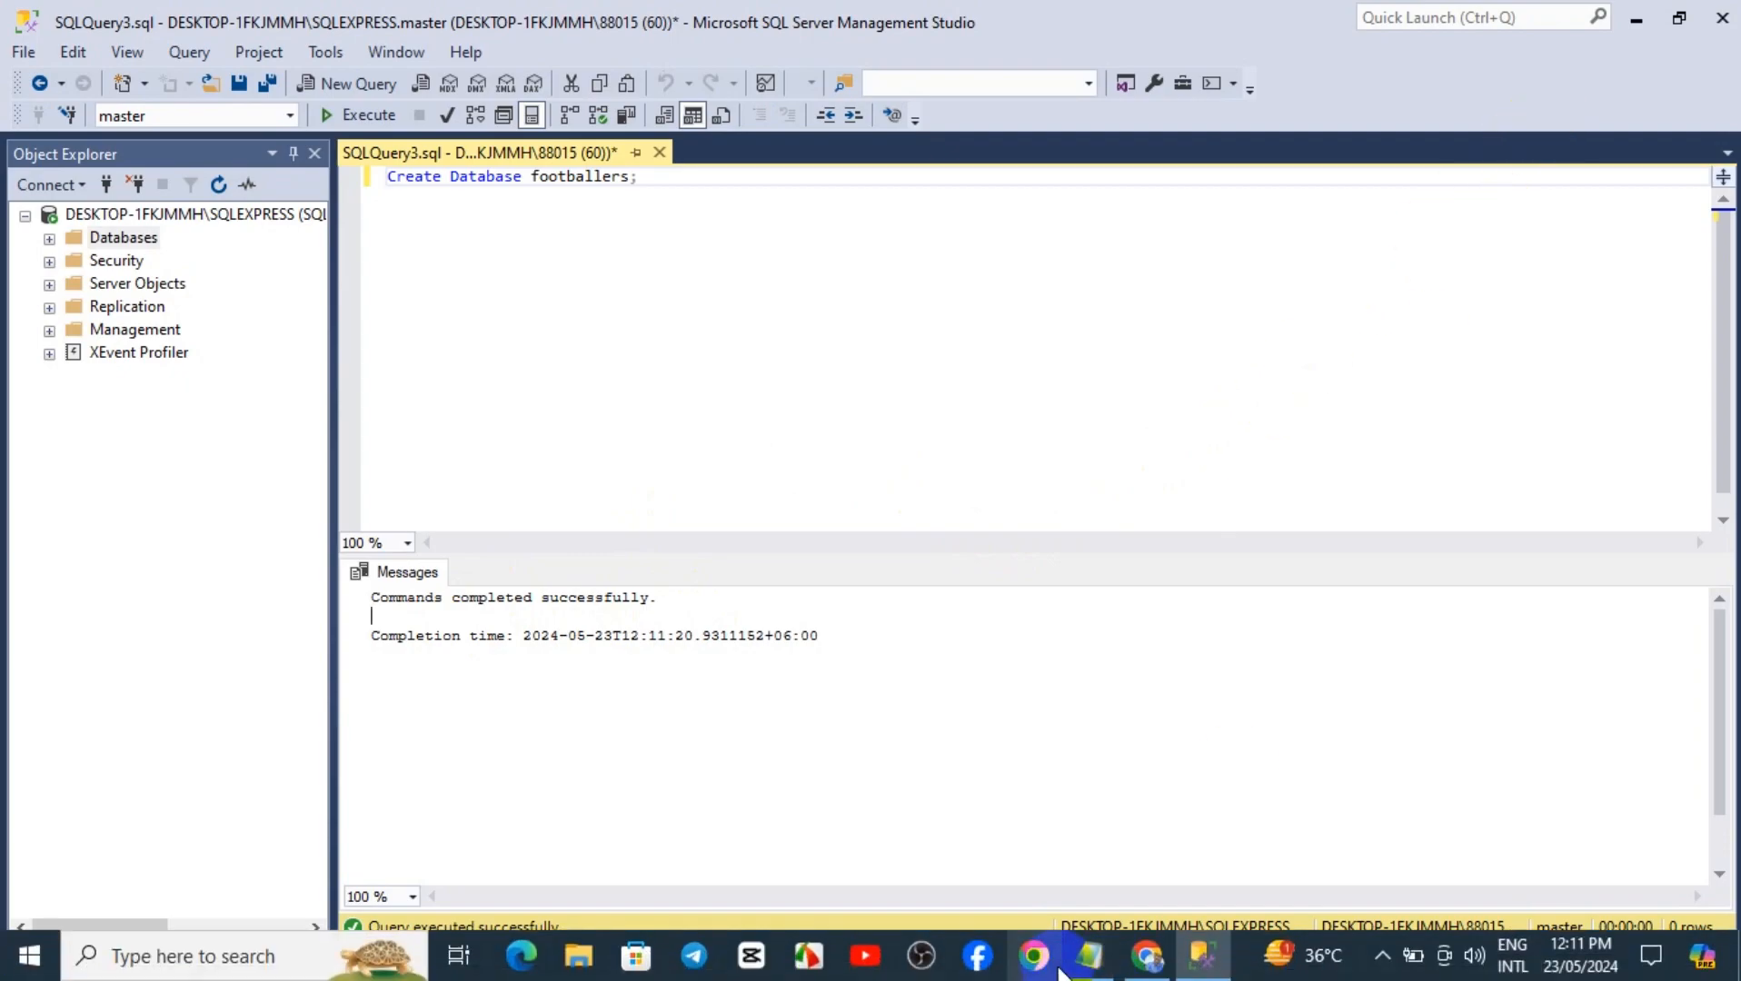